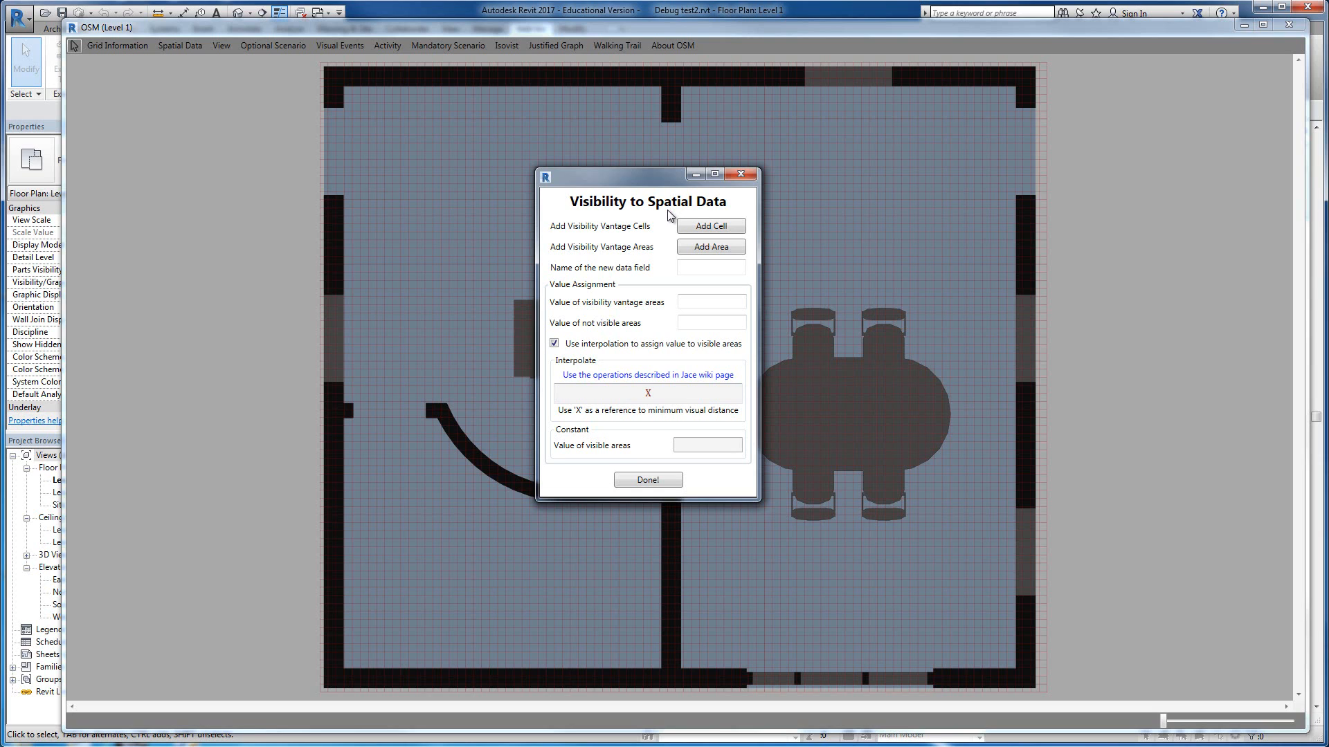
Step: Name the new visibility data field Visible1
click(699, 266)
text(Da)
key(BackSpace)
key(BackSpace)
text(Vi)
text(z)
text(sib)
text(le1)
Step: Assign 2 to vantage areas and 0 to not visible areas, disable interpolation, and give visible areas a constant value of 1
click(715, 303)
drag(693, 305, 653, 304)
click(693, 323)
click(553, 344)
click(707, 446)
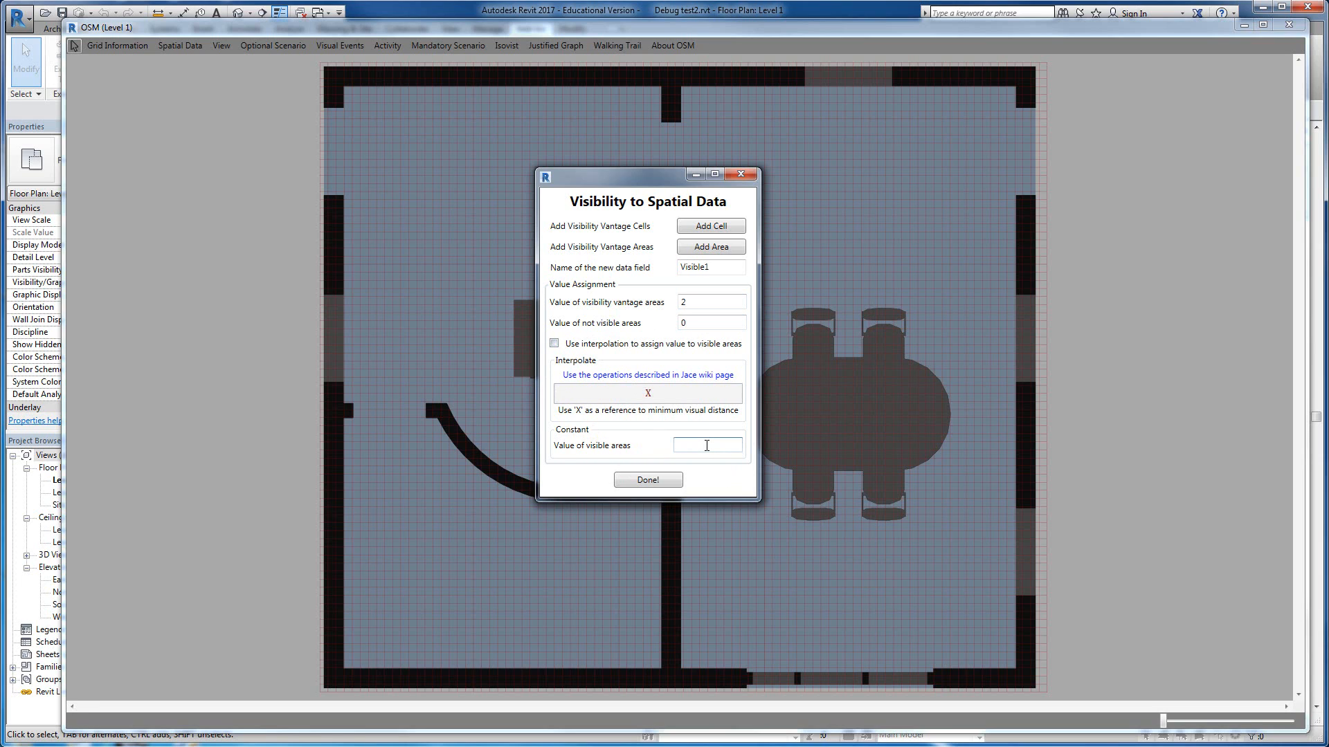
text(1)
Step: Add a small four-sided visibility vantage area near the upper-right corner of the dining room
click(719, 247)
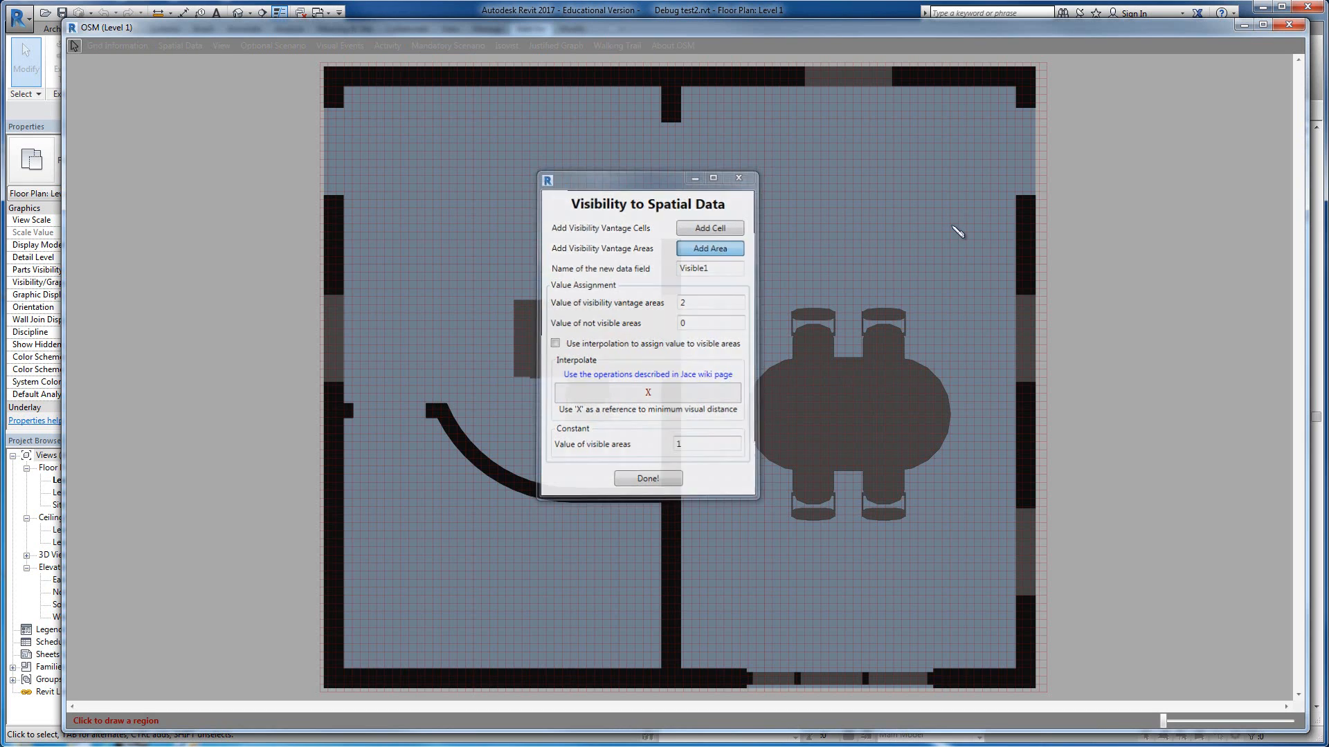
click(991, 156)
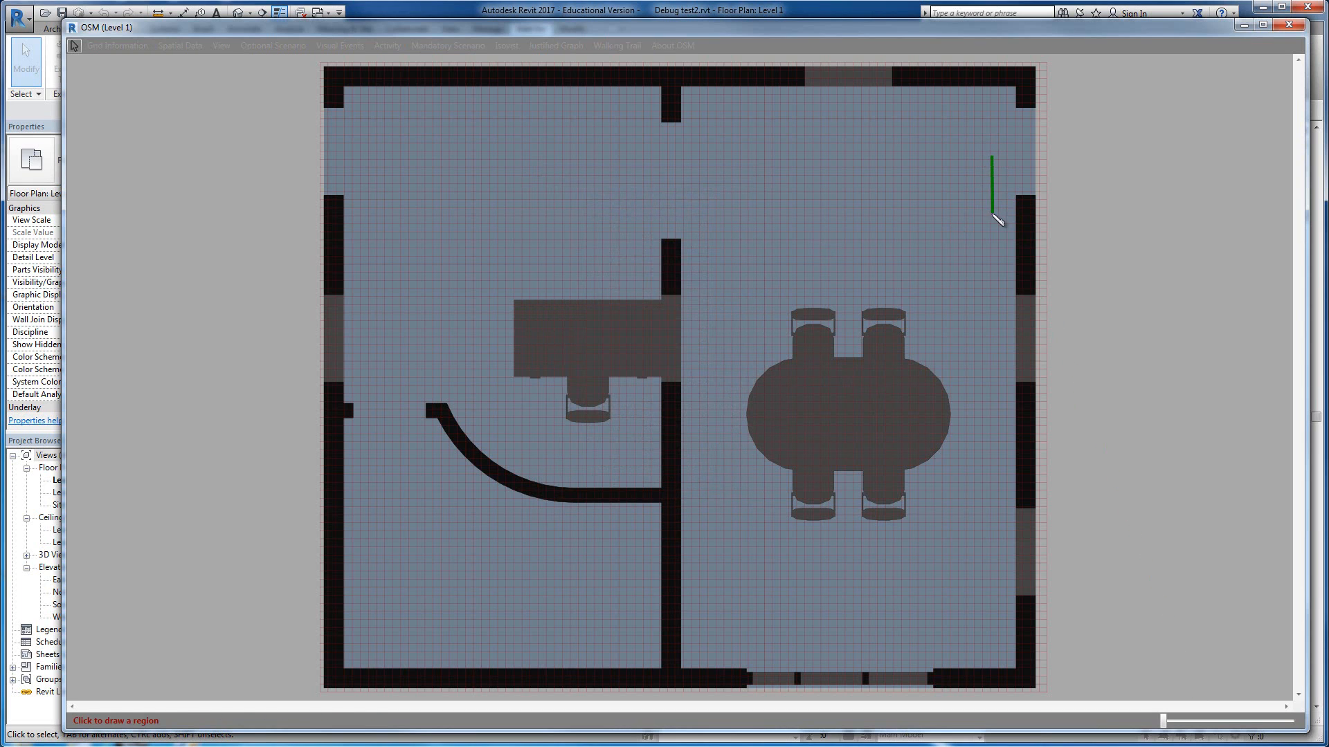
click(992, 213)
click(941, 211)
click(942, 153)
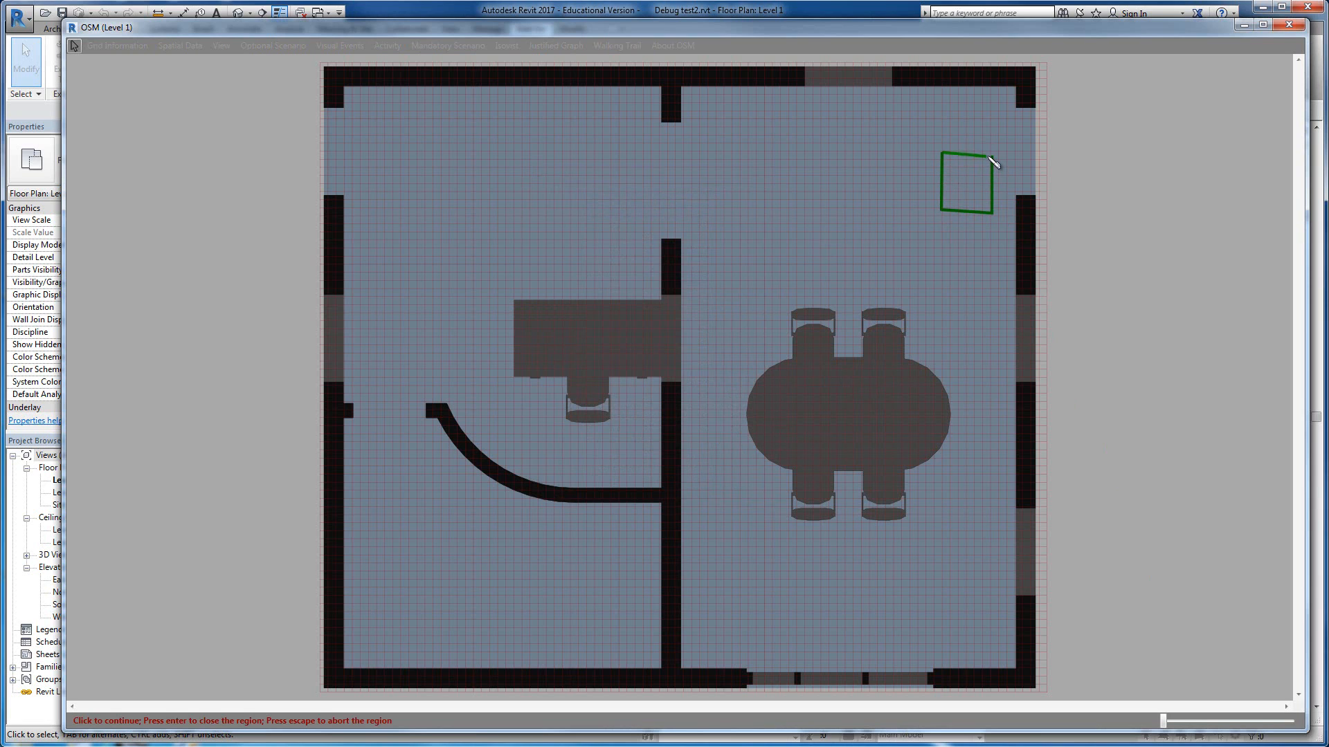
key(Return)
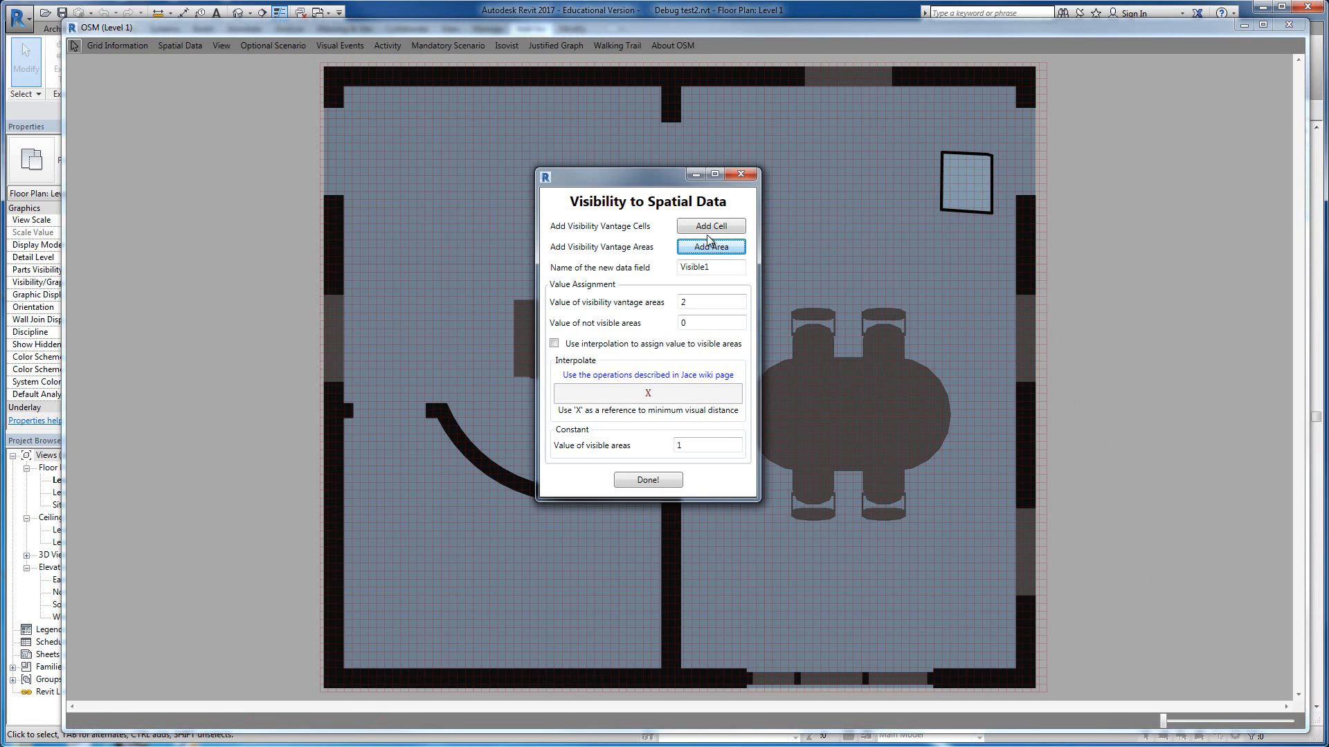
Step: Add two vantage cells near the lower-right and lower-left corners of the dining room and create the Visible1 field
click(722, 226)
click(978, 633)
click(722, 226)
click(696, 648)
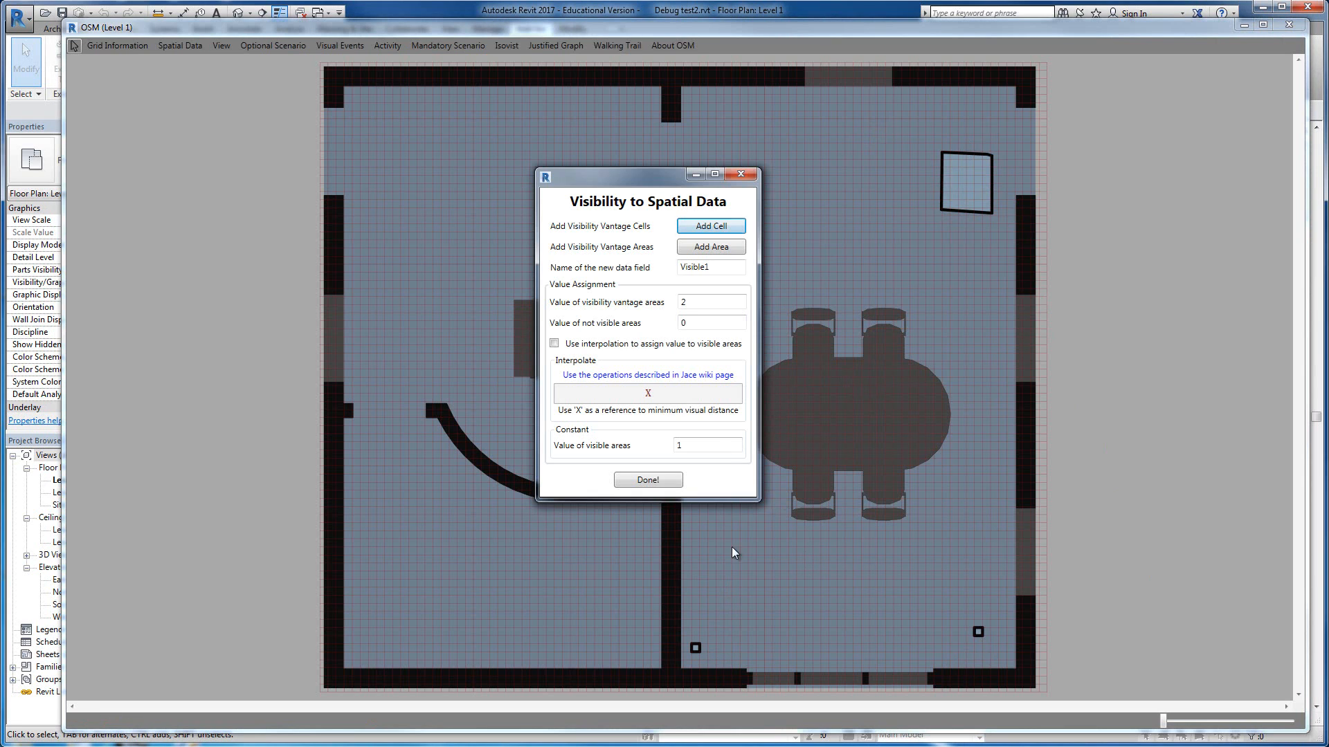
click(647, 480)
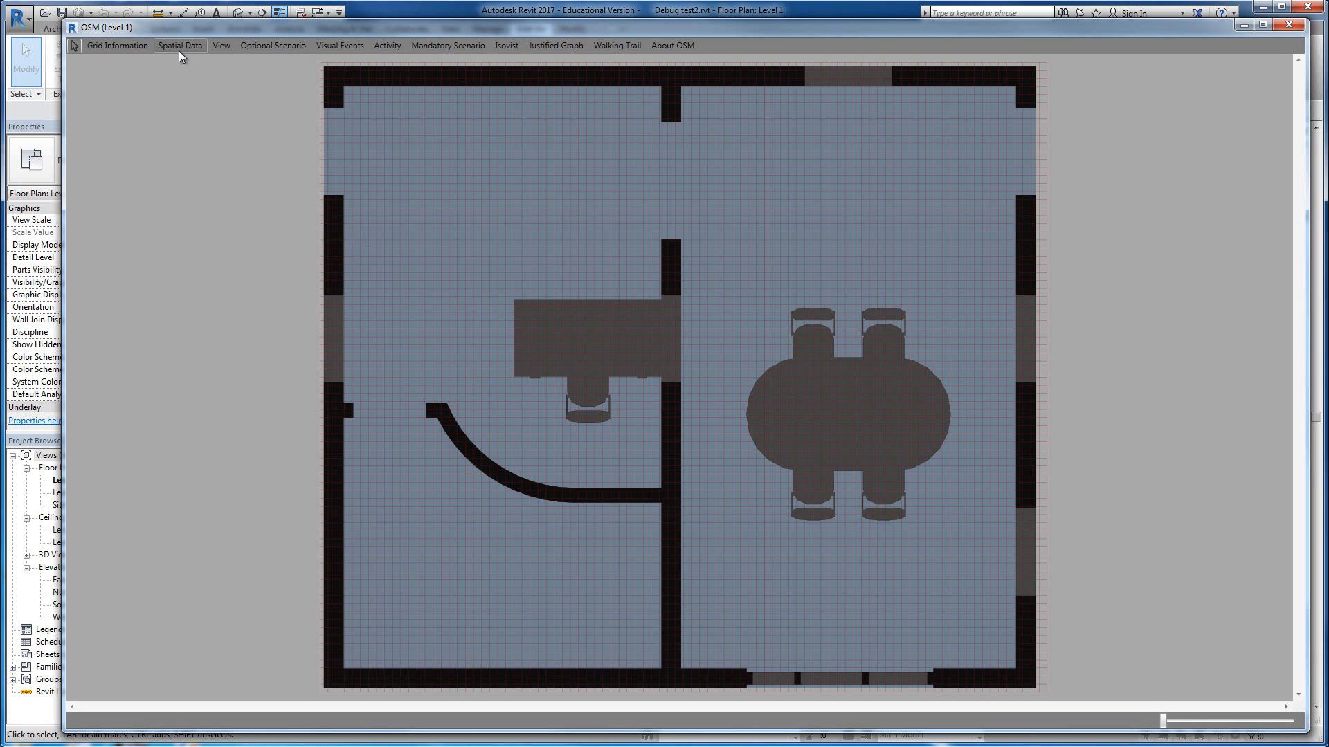
Step: Visualize the Visible1 spatial data in 2D with 40 color steps
click(179, 50)
click(133, 300)
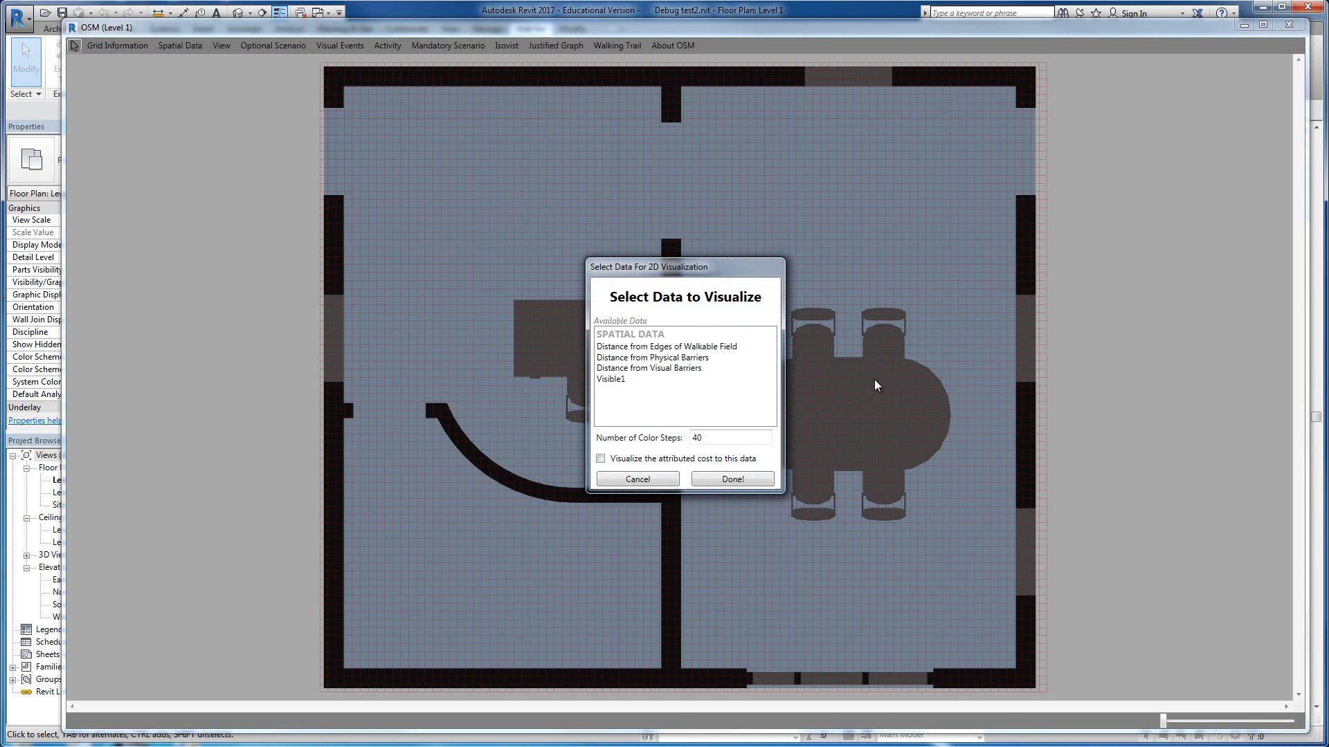
click(627, 380)
click(765, 480)
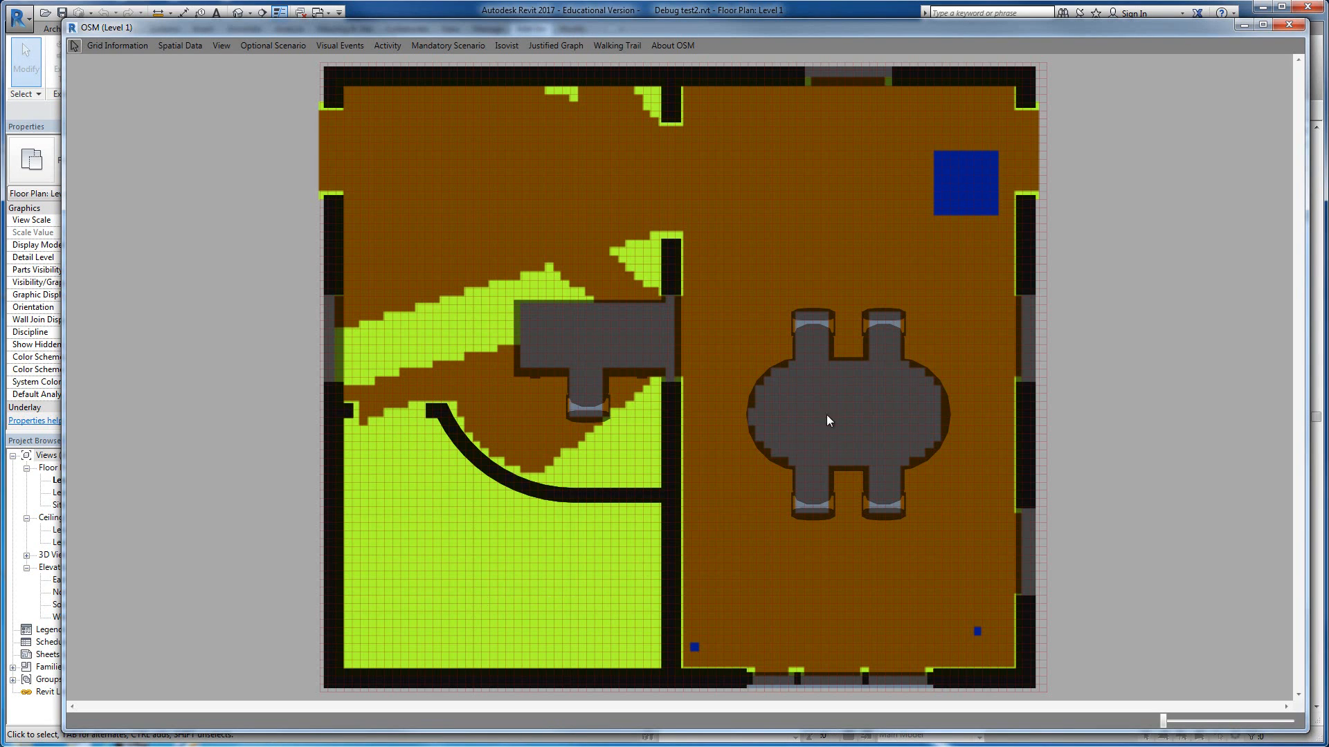
Step: Clear the 2D data display and start a new spatial data field with the visibility method
click(189, 44)
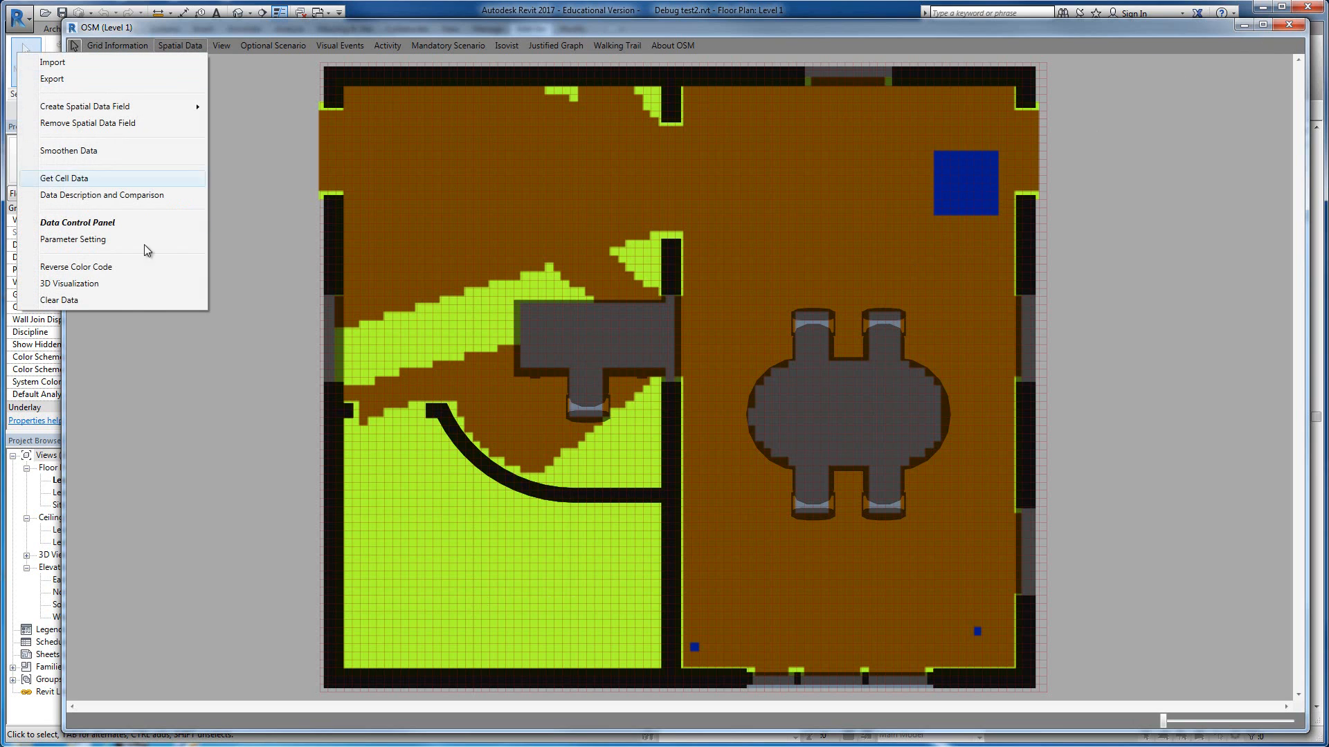
click(128, 305)
click(182, 45)
mouse_move(174, 106)
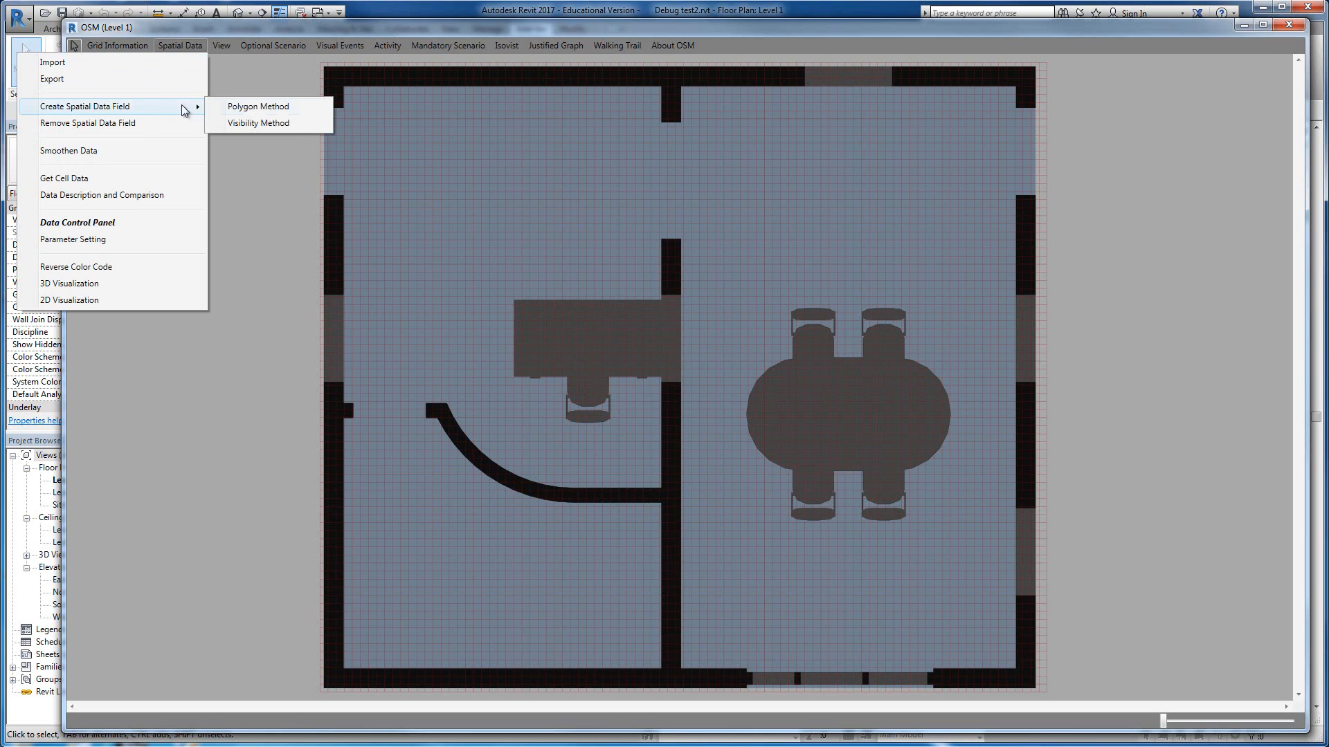
click(294, 123)
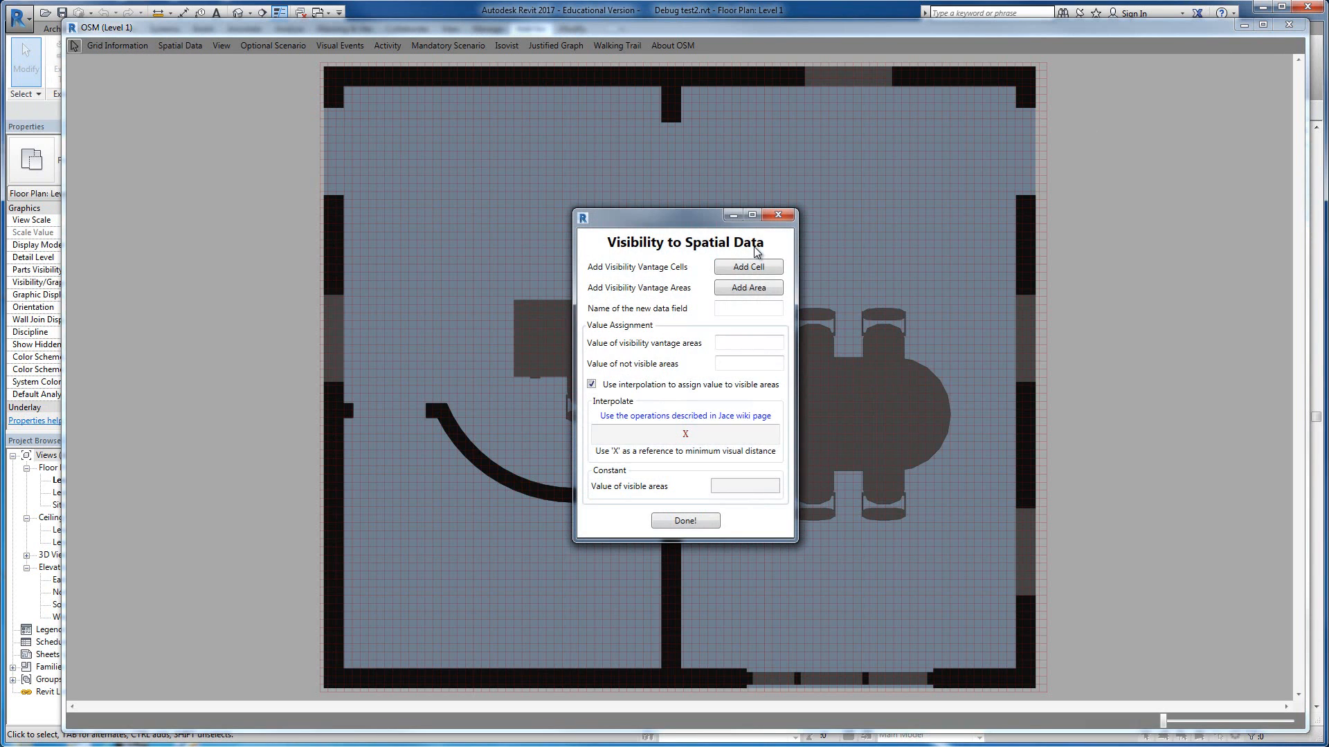
drag(688, 218, 859, 326)
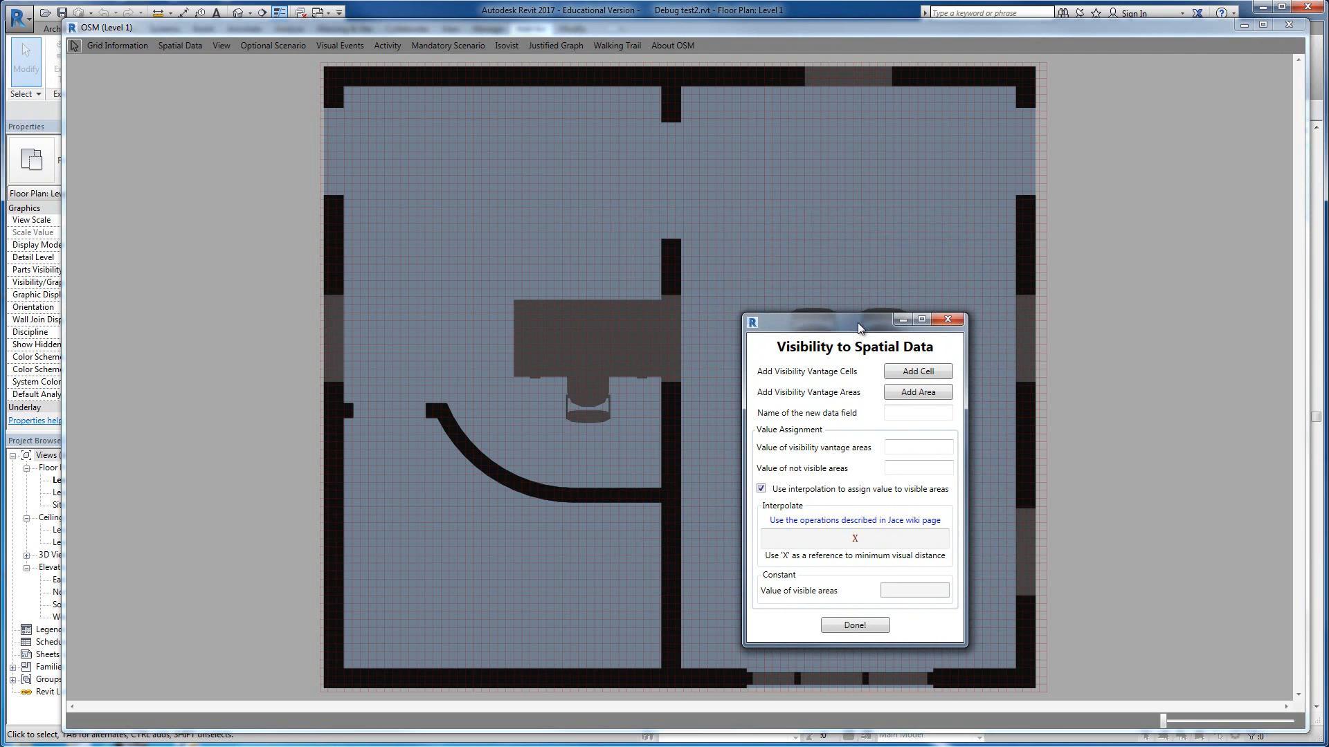
Step: Add a four-sided visibility vantage area in the upper-right part of the dining room, between the table and the top wall
click(930, 393)
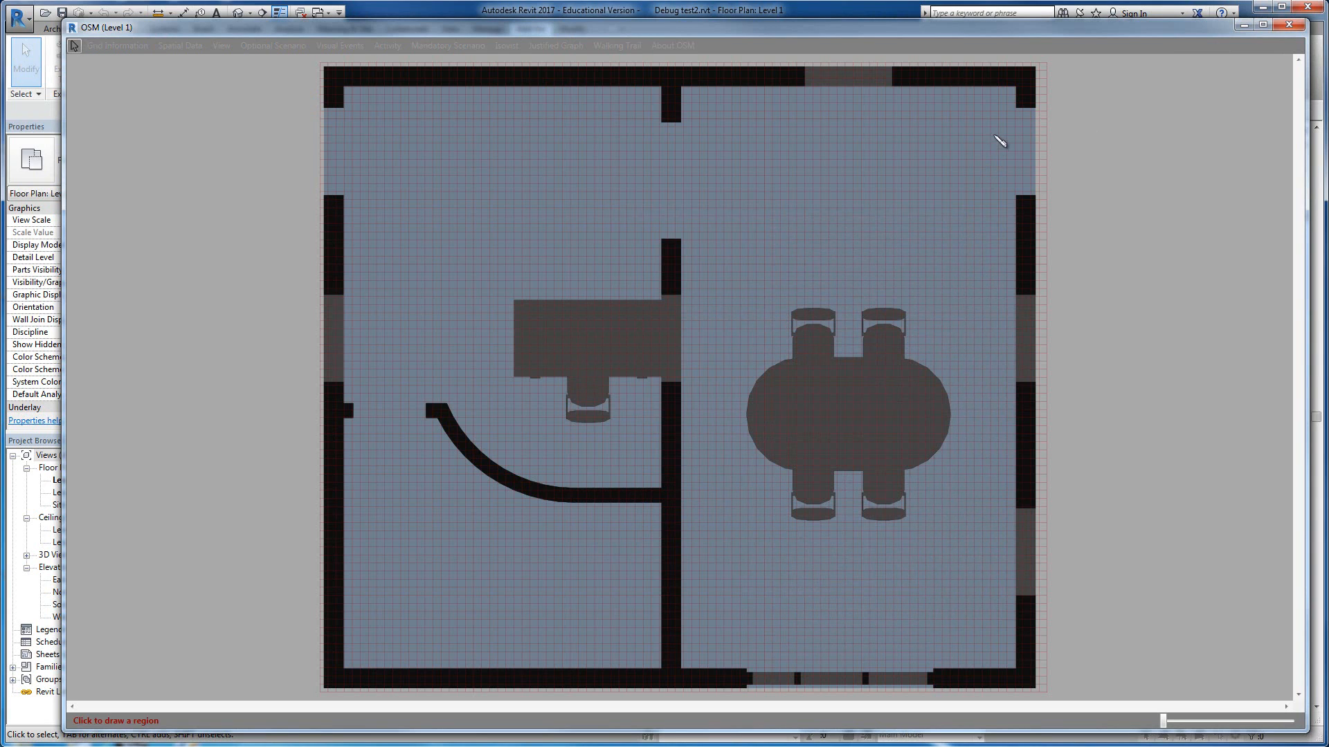
click(987, 211)
click(889, 210)
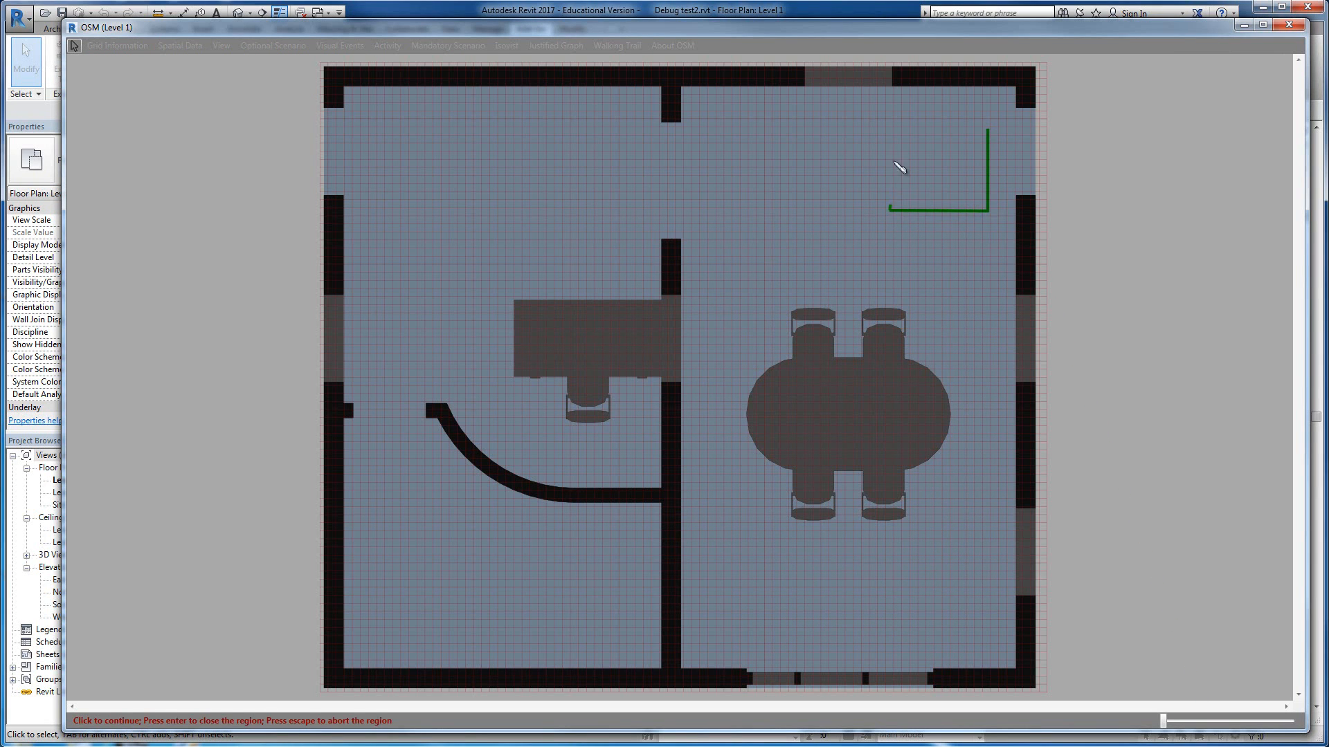
click(892, 124)
key(Return)
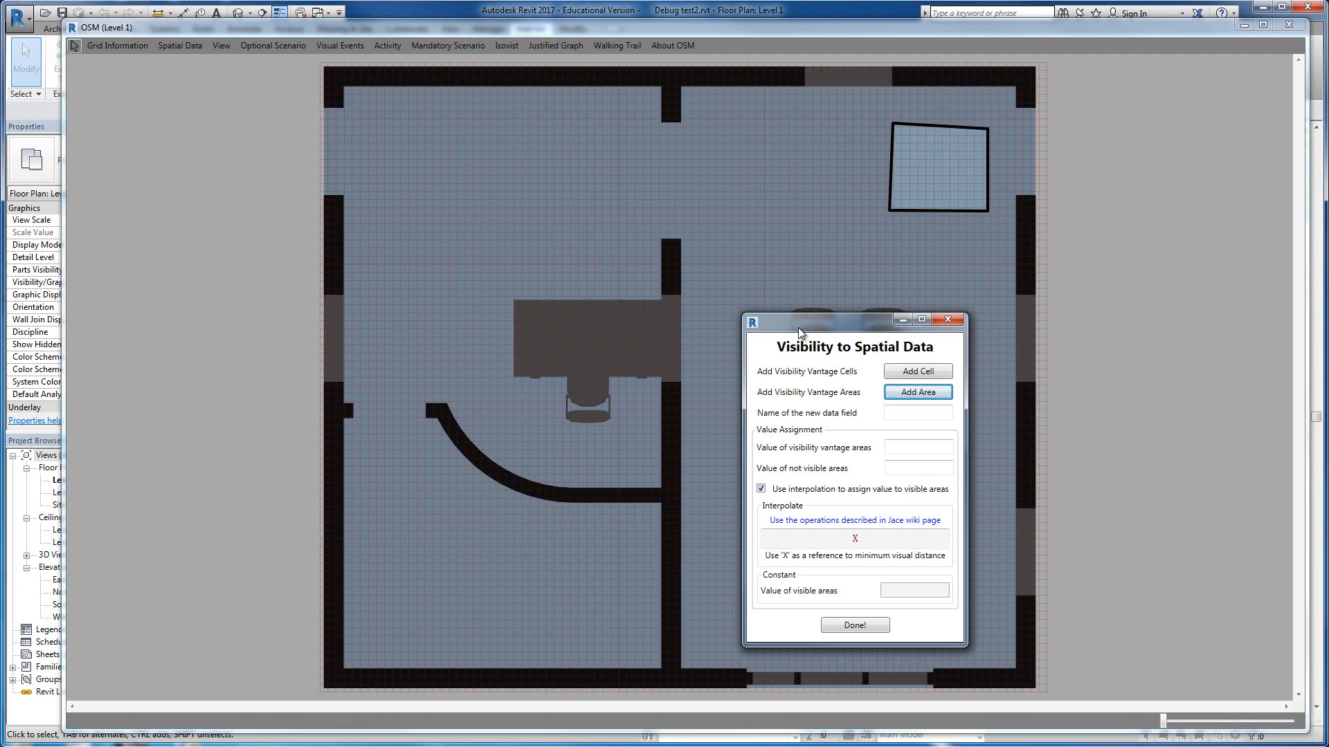
Step: Name the new visibility data field Interpolation
click(925, 414)
text(10)
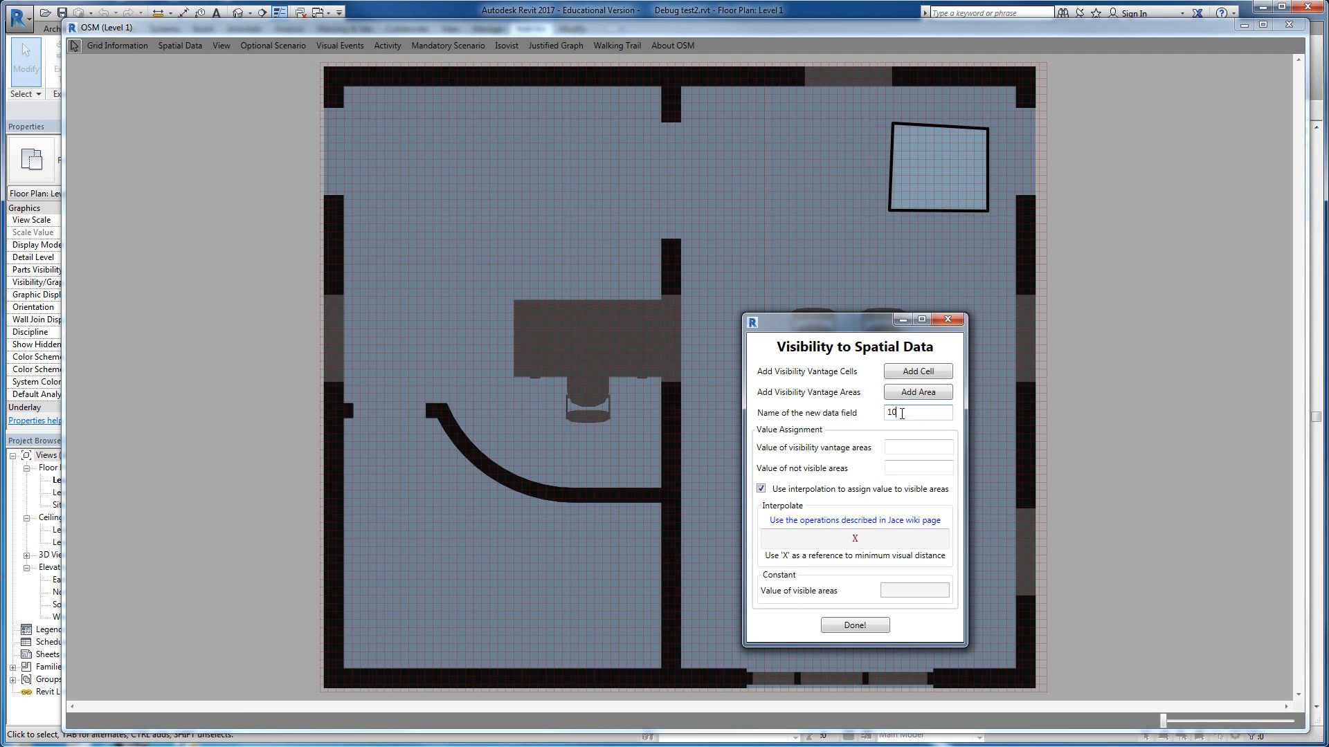
click(900, 452)
drag(906, 414, 826, 415)
text(Interpolation)
Step: Assign 10 to vantage areas and 0 to not visible areas, edit the interpolation formula for visible areas, and create the field
click(907, 450)
click(905, 469)
text(0)
click(877, 542)
text(-)
click(862, 629)
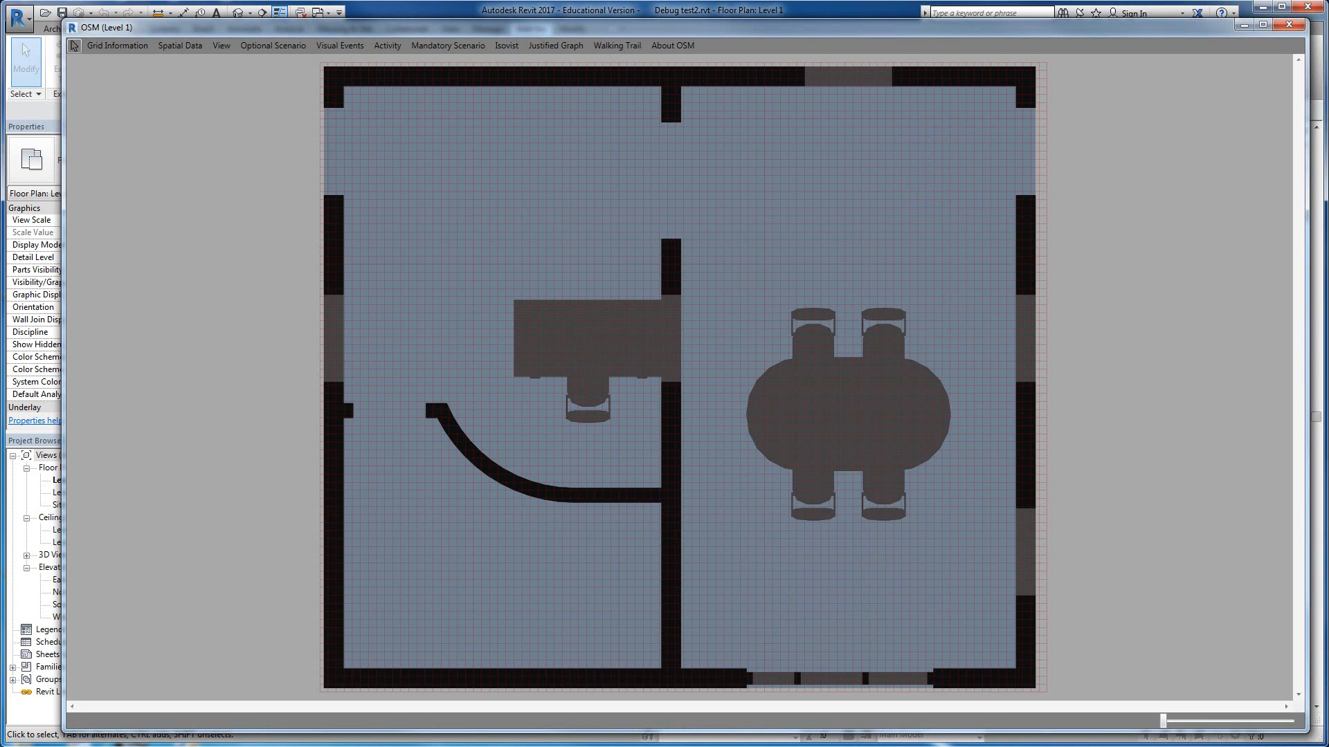
Step: Visualize the Interpolation spatial data in 2D with 40 color steps
click(115, 301)
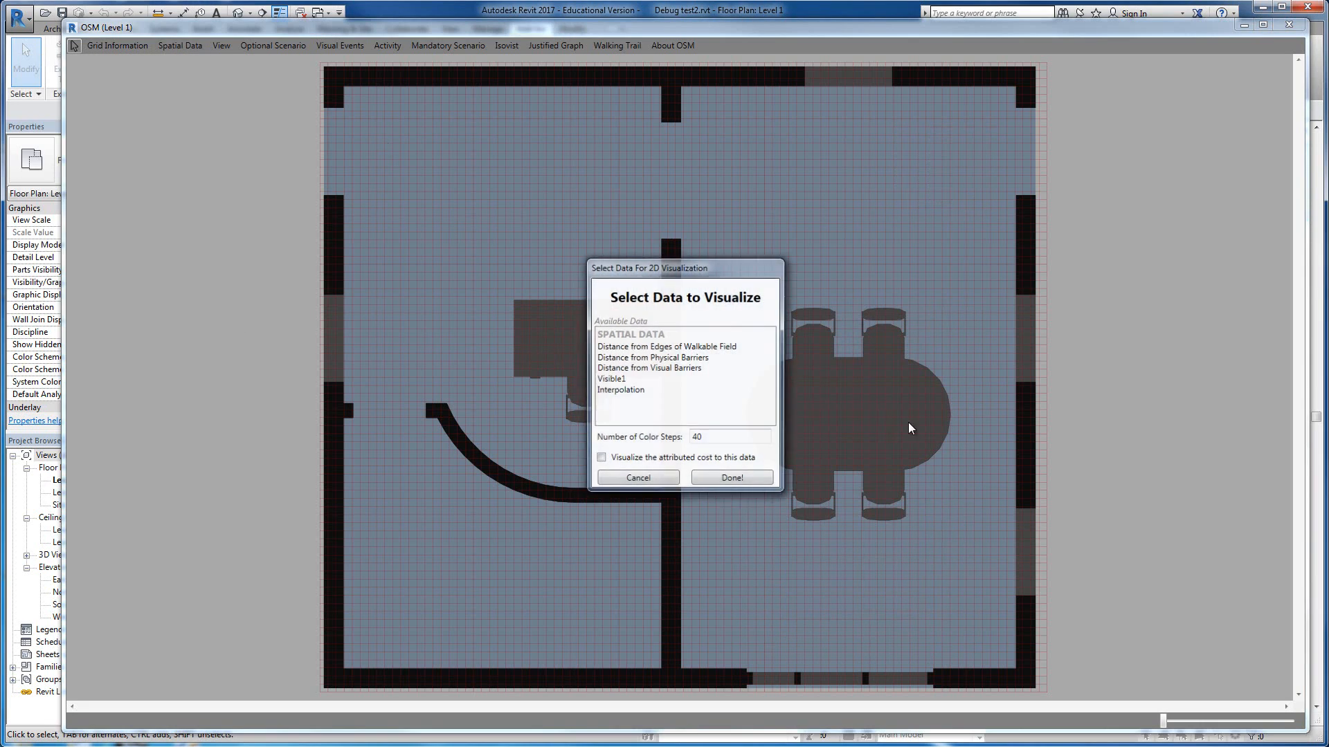
click(641, 391)
click(742, 479)
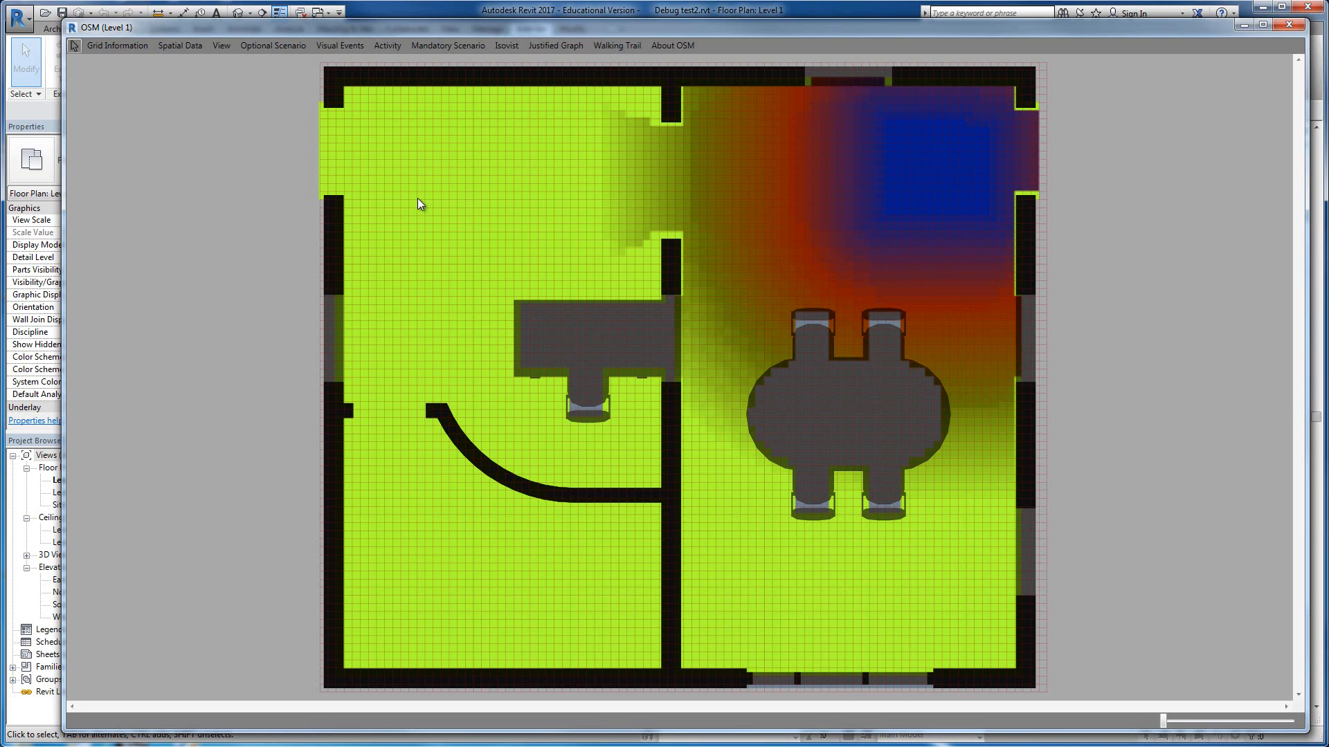
Step: Open the 3D visualization and import the model geometry with a field offset value of 1
click(180, 46)
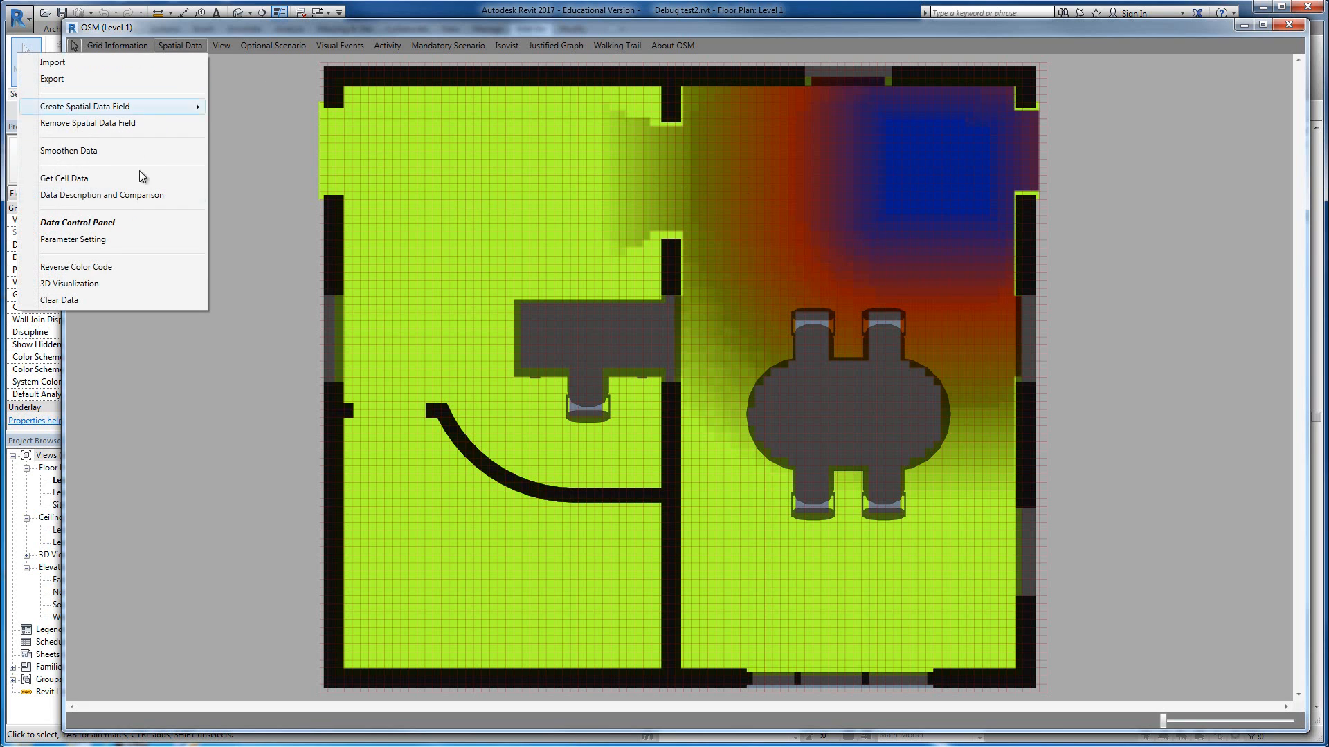
click(105, 284)
click(737, 233)
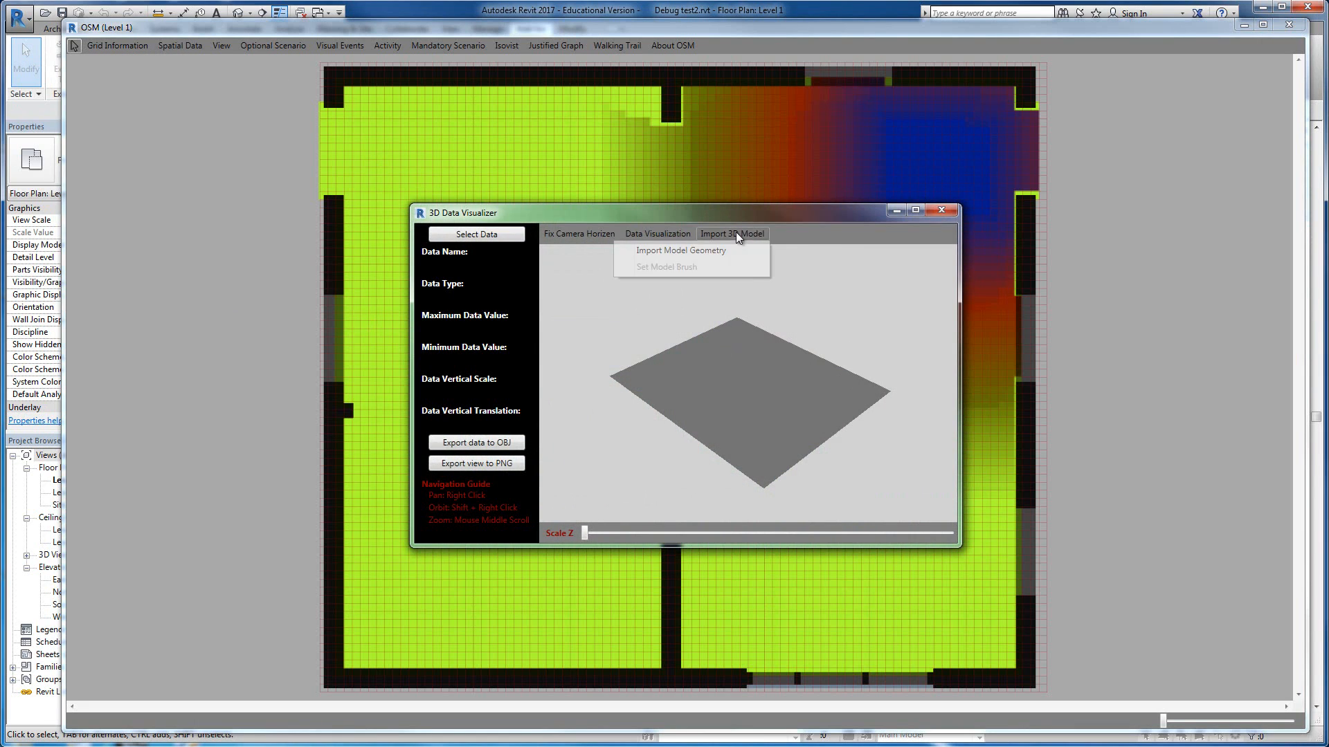
click(696, 251)
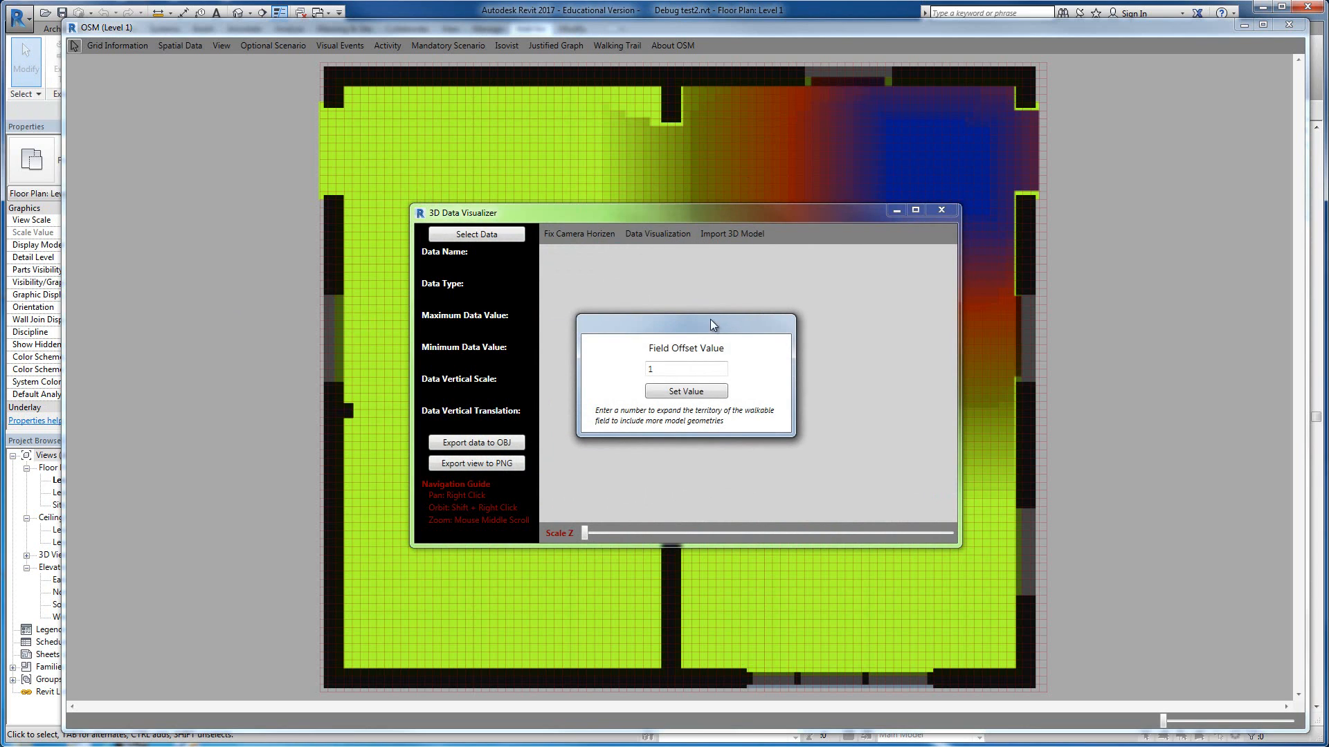
click(695, 396)
click(755, 443)
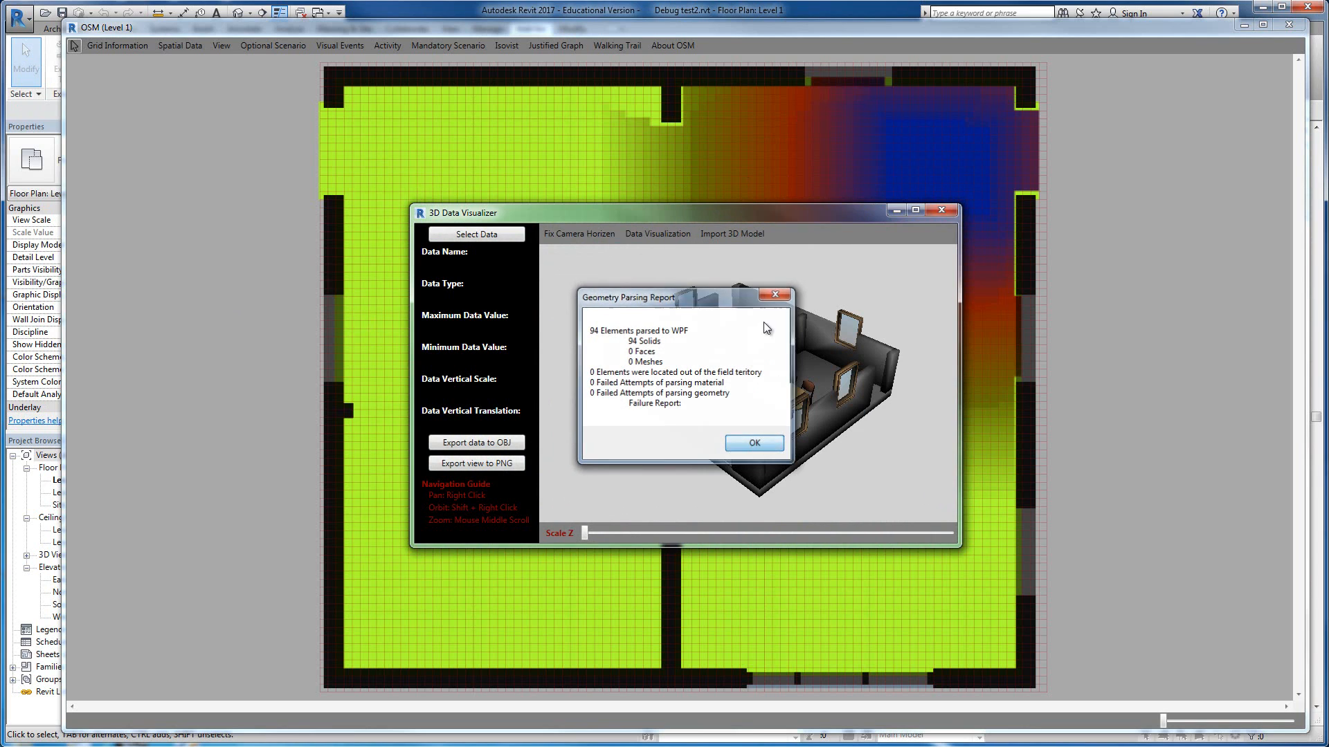
Step: Enlarge the 3D Data Visualizer window and apply an AliceBlue model brush with 0.4 opacity
drag(741, 213, 617, 97)
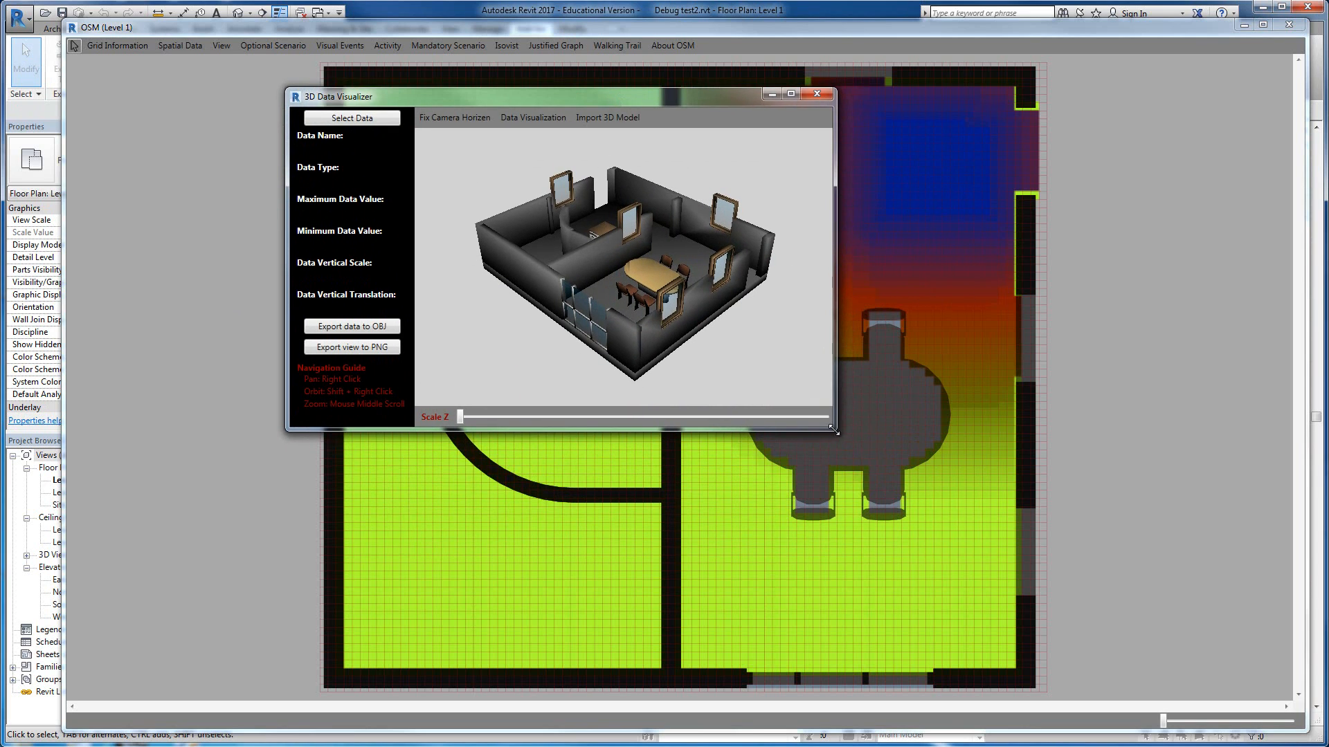
drag(835, 430, 1164, 652)
click(554, 118)
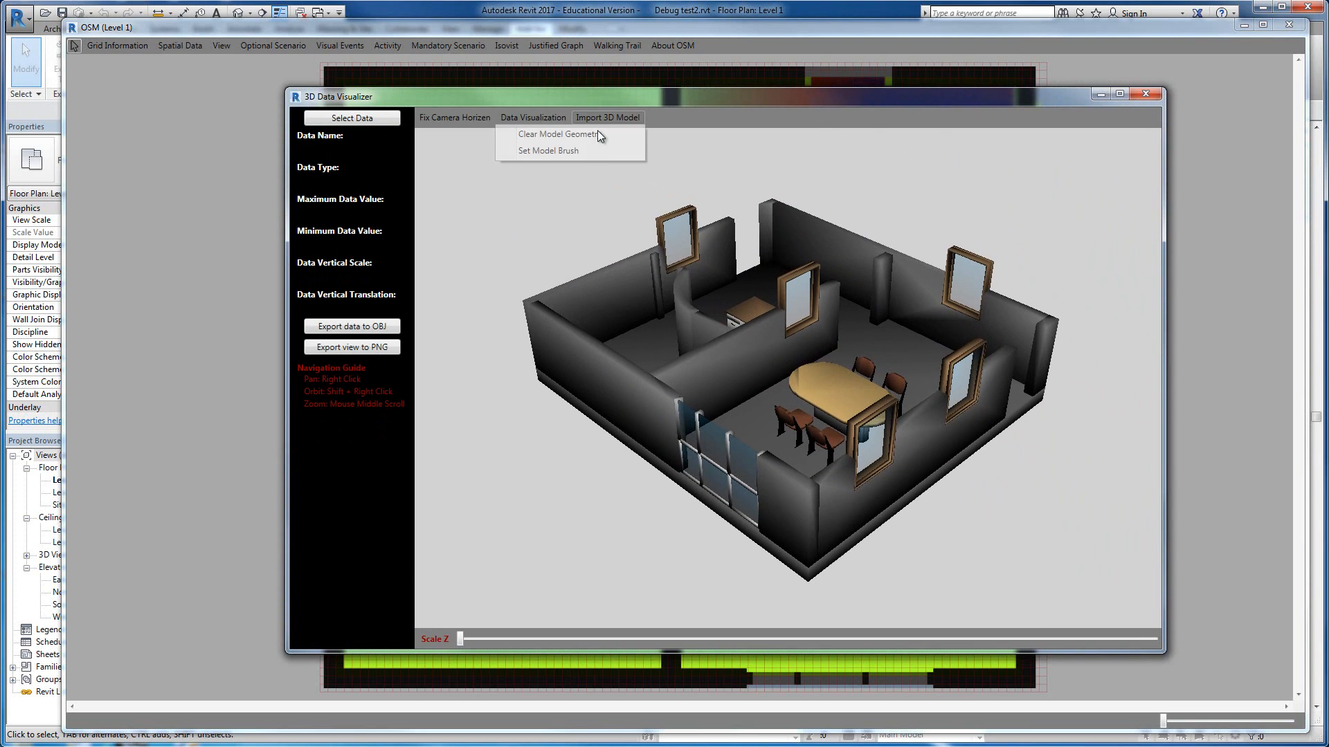
click(591, 151)
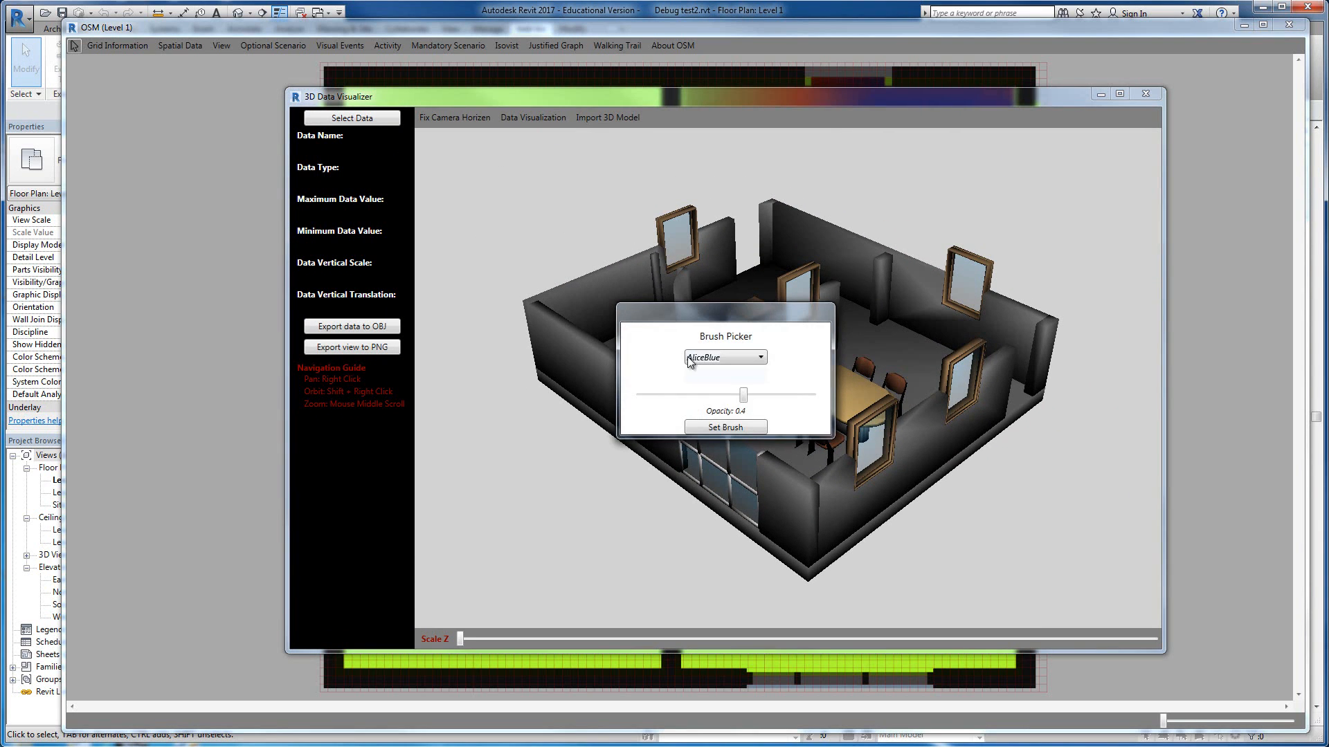
click(732, 429)
Step: Display the Interpolation data in the 3D model and reduce its vertical scale to about 0.37
click(354, 121)
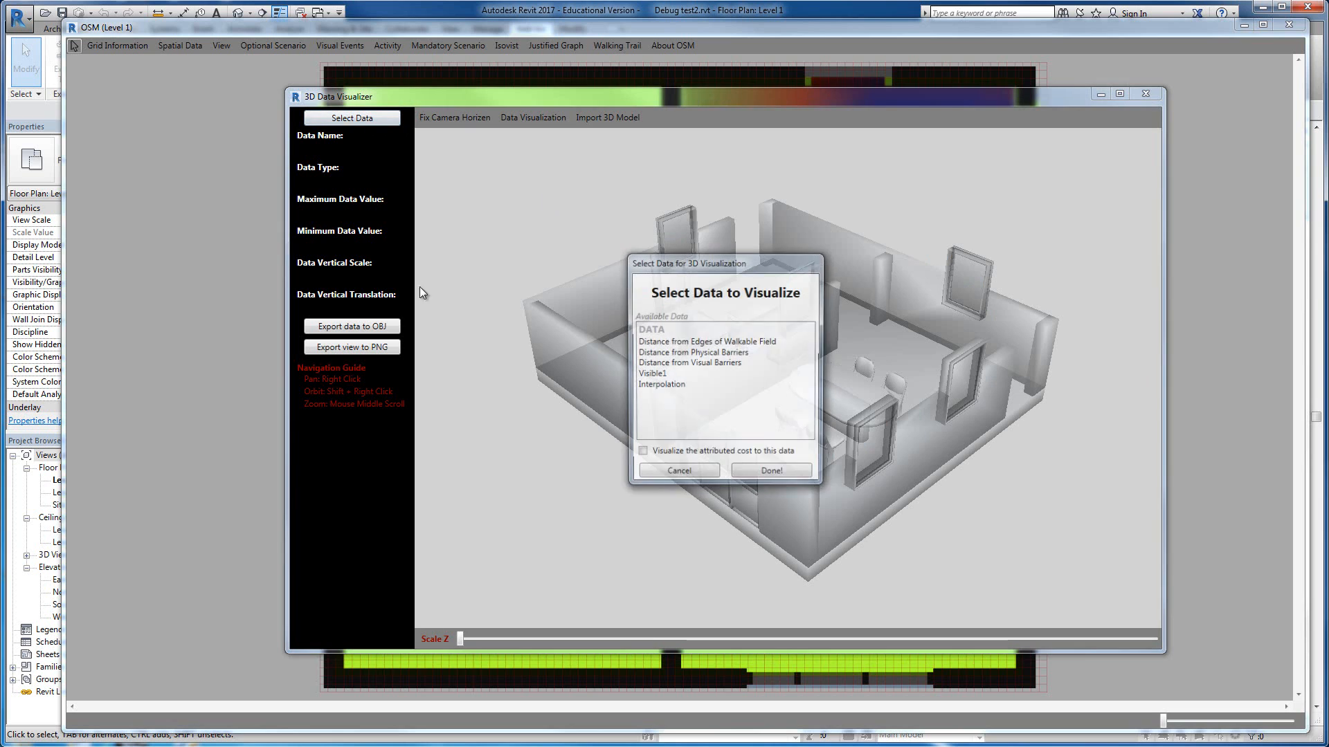
click(665, 385)
click(773, 475)
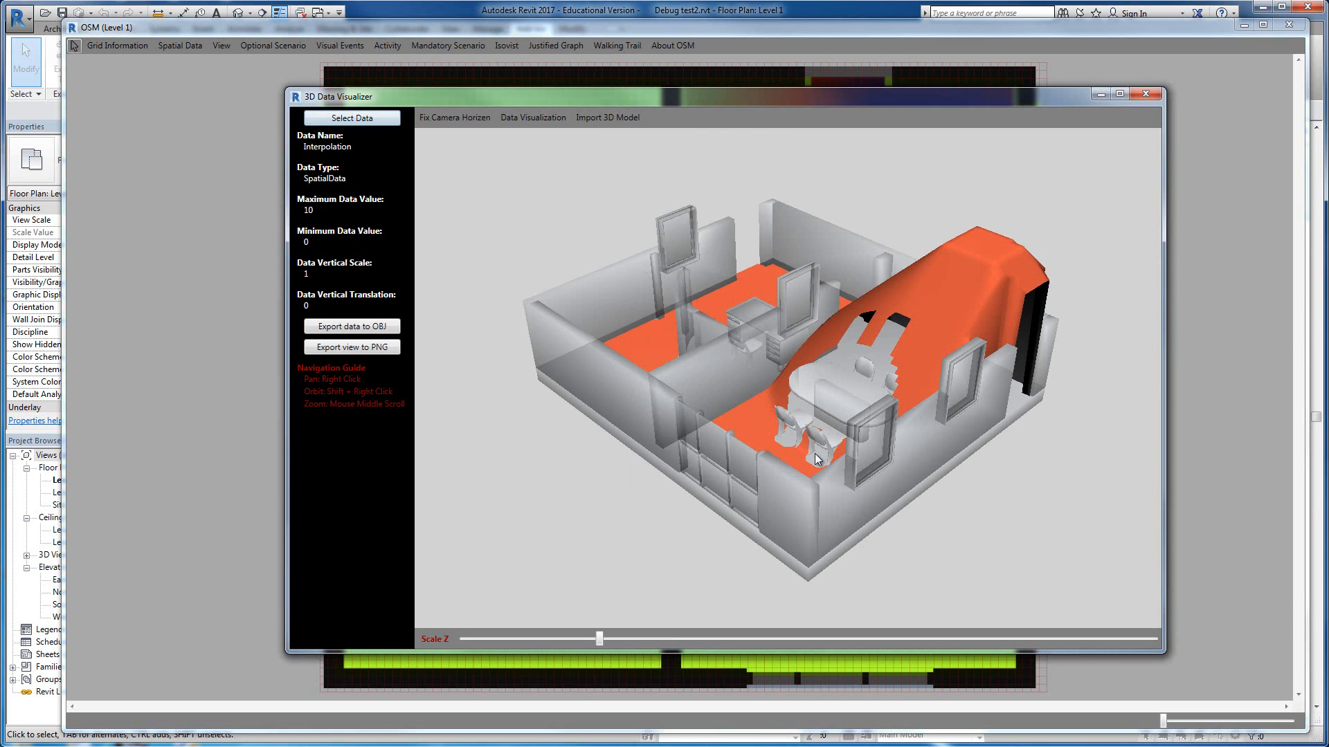
shift+right_drag(781, 289, 699, 269)
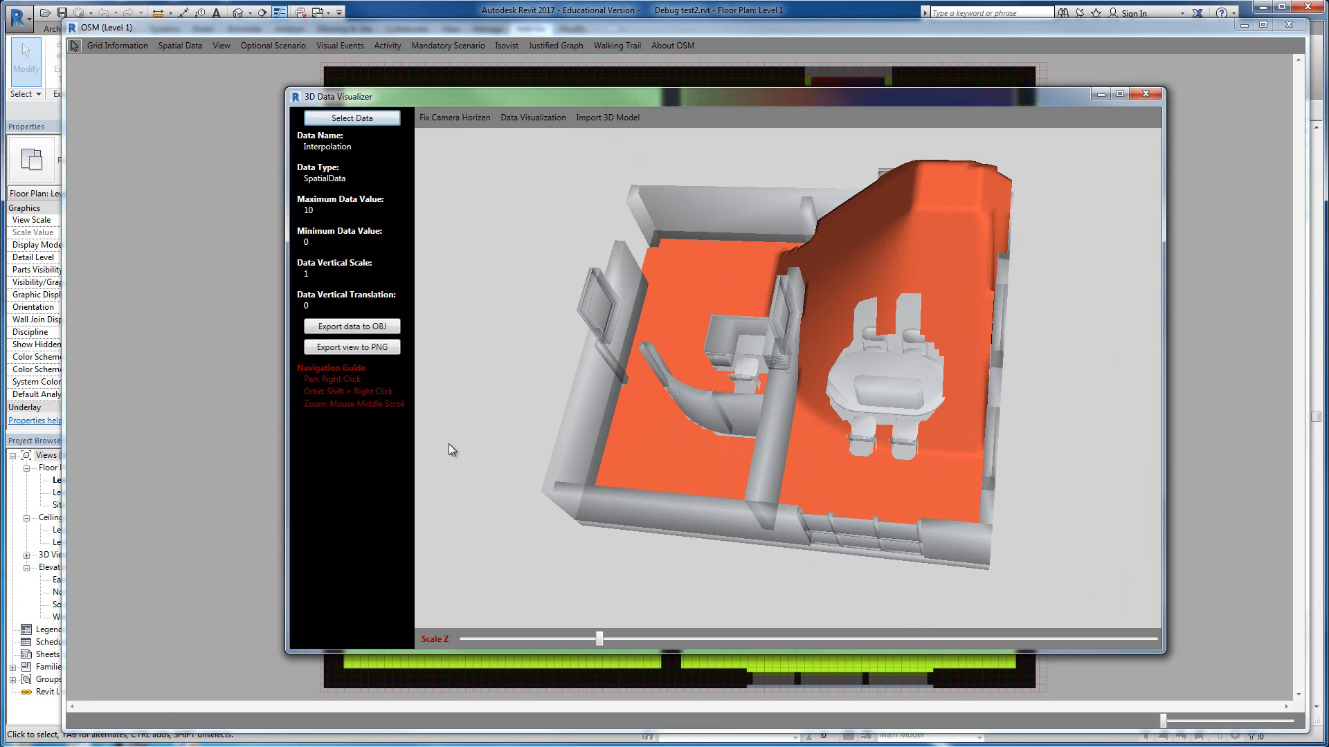
drag(598, 638, 511, 638)
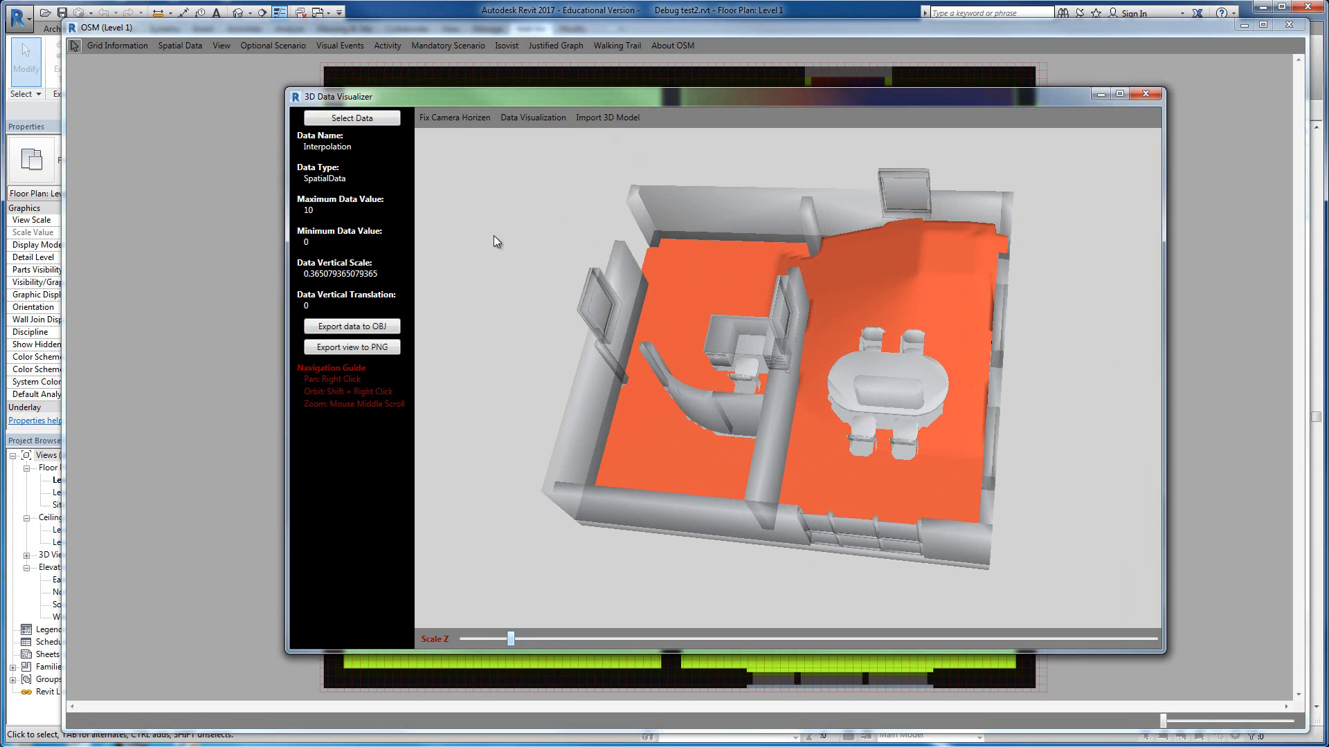
Step: Color-code the Interpolation data surface in the 3D model and close the 3D Data Visualizer
click(531, 116)
mouse_move(531, 135)
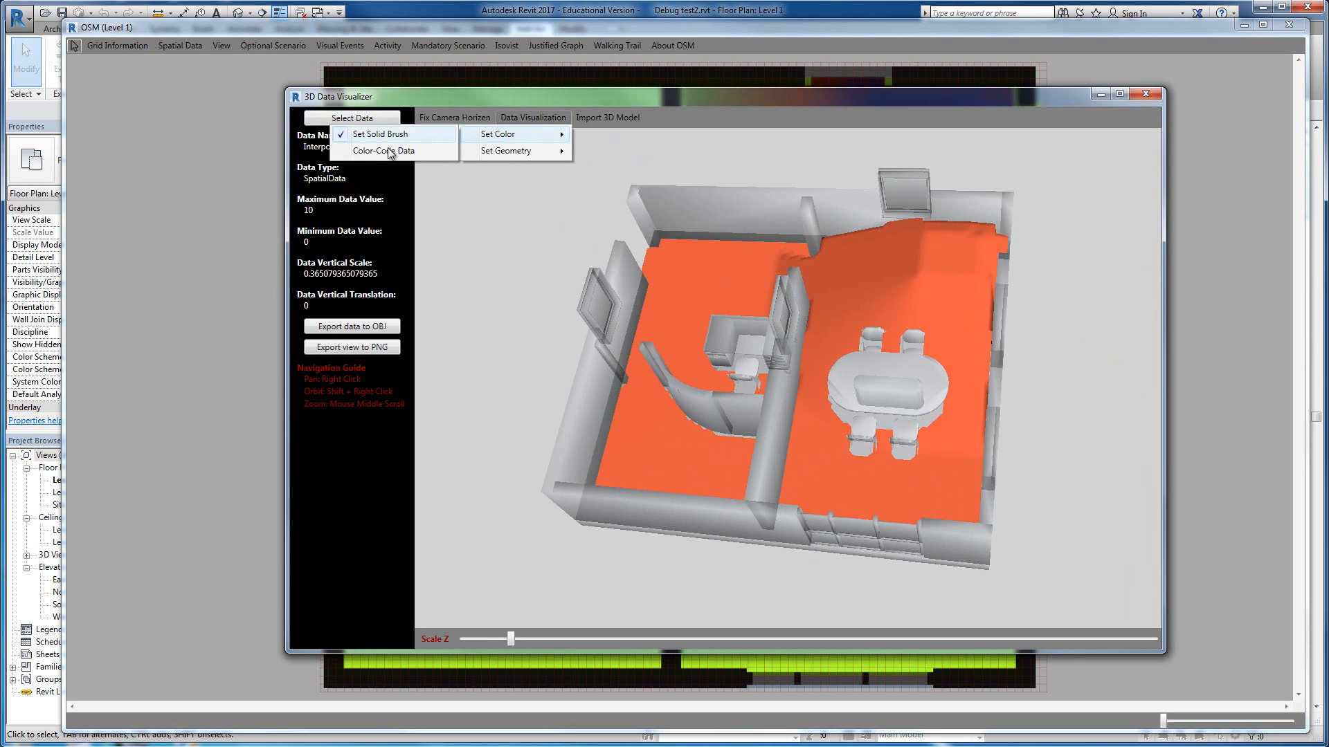
click(392, 151)
click(734, 405)
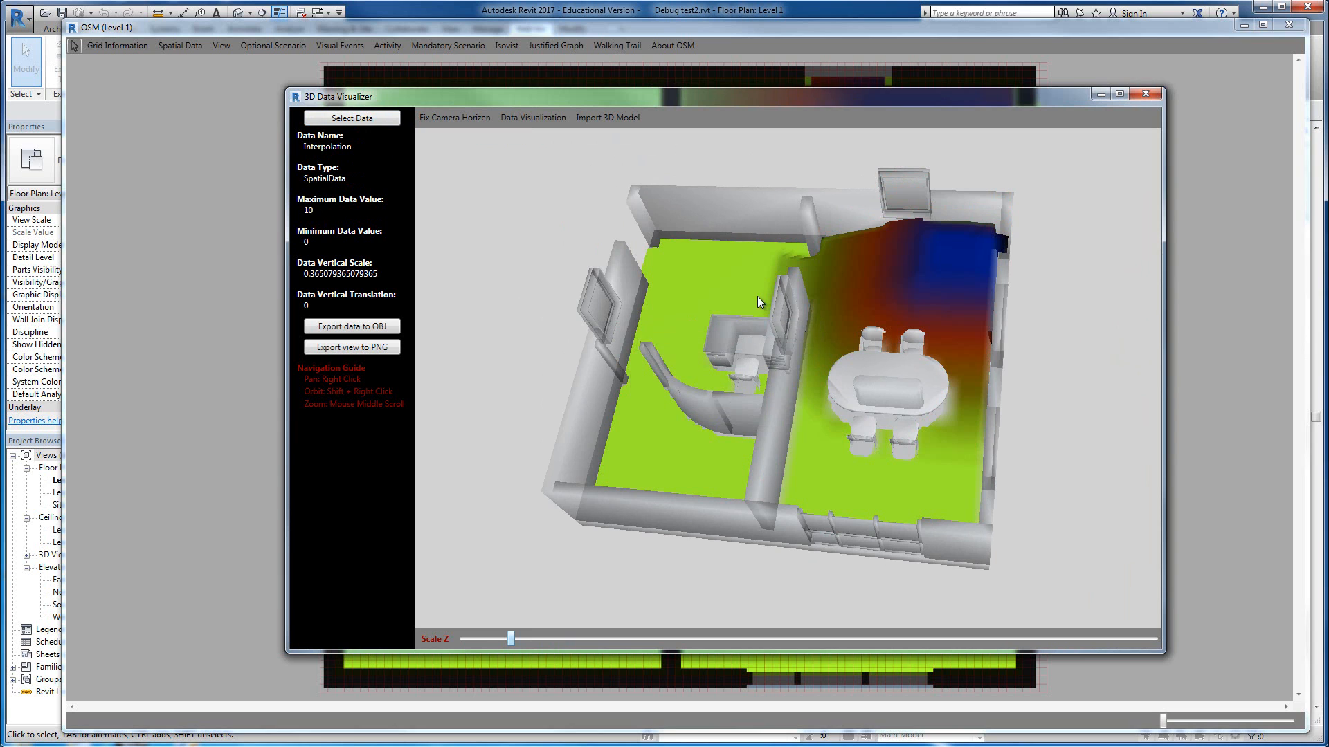
shift+right_drag(757, 296, 667, 225)
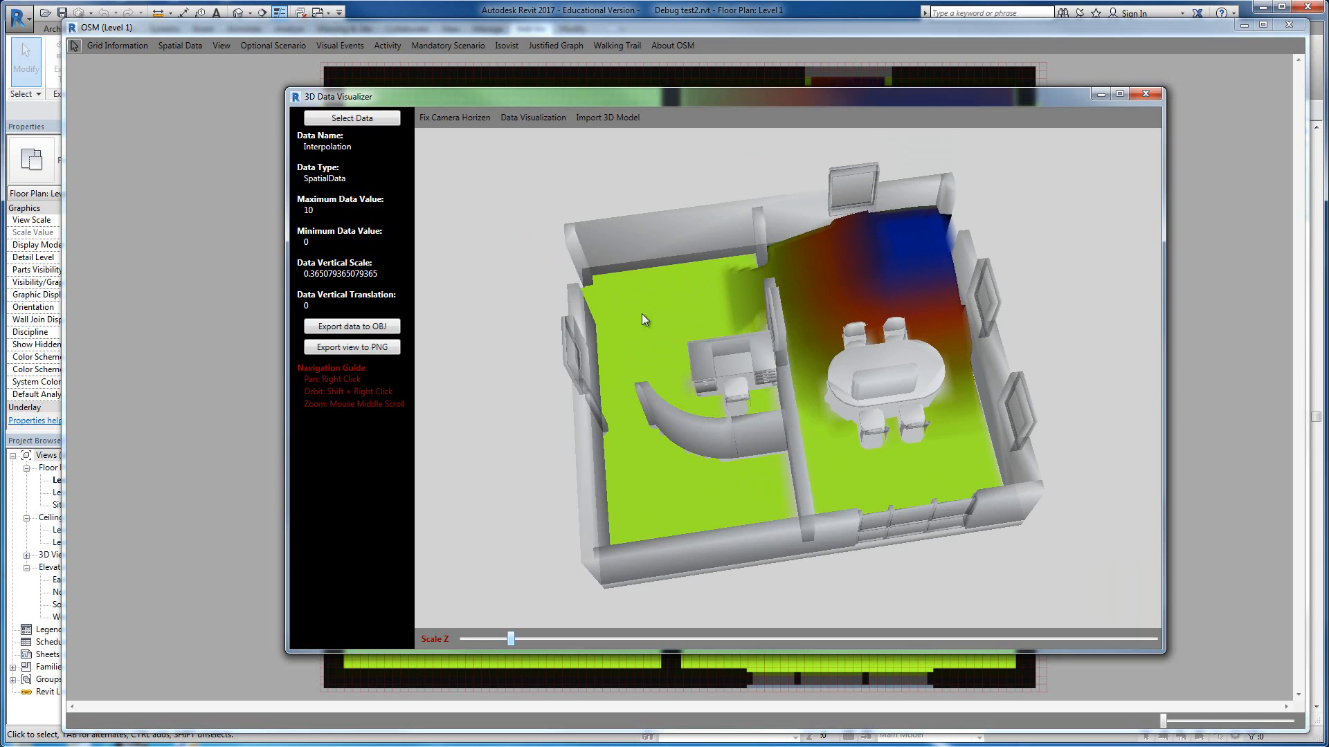
mouse_move(840, 421)
shift+right_down()
mouse_move(830, 443)
mouse_move(842, 417)
shift+right_up()
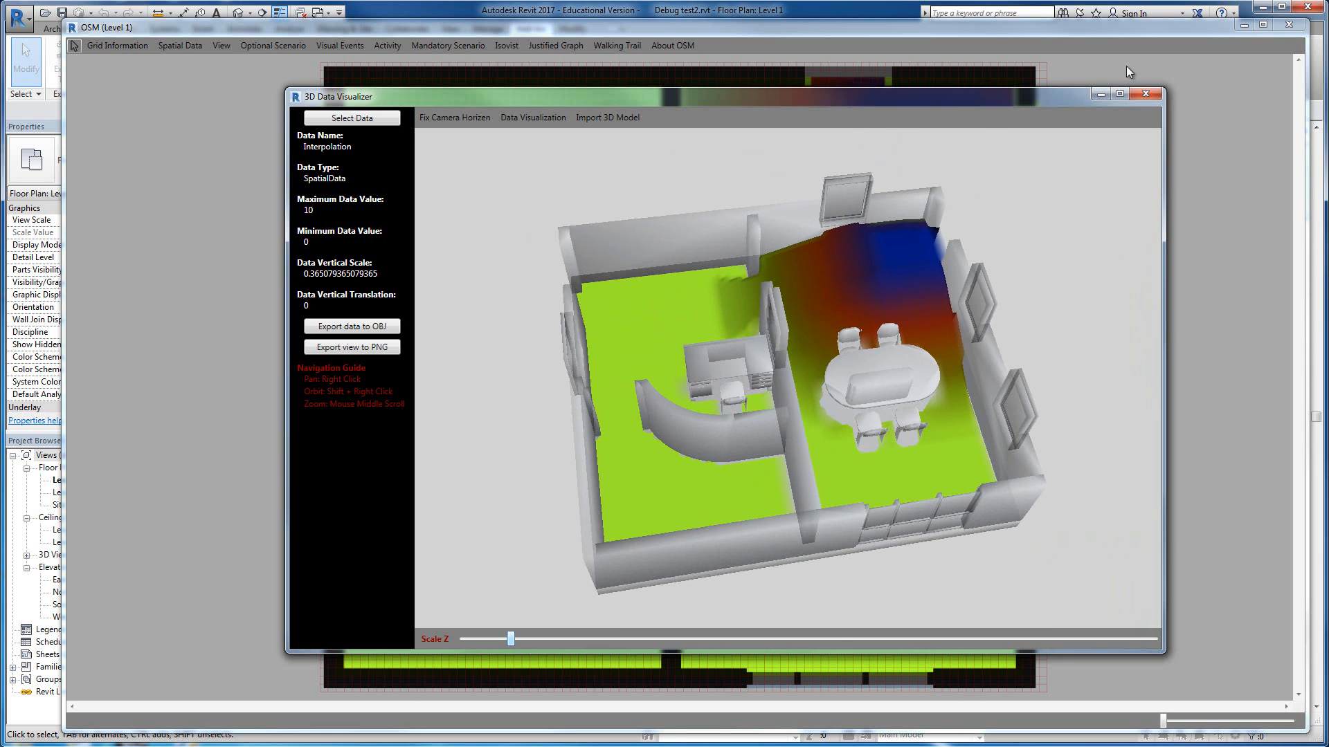
click(1145, 94)
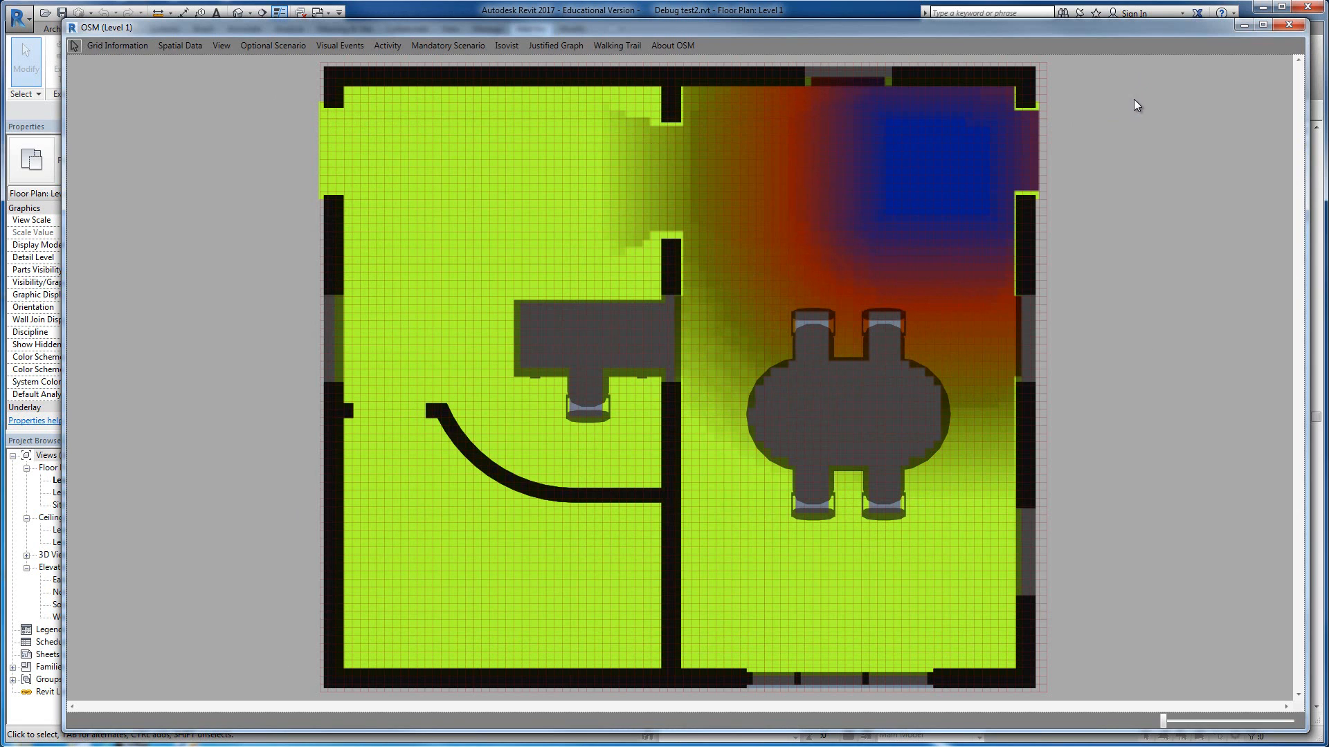